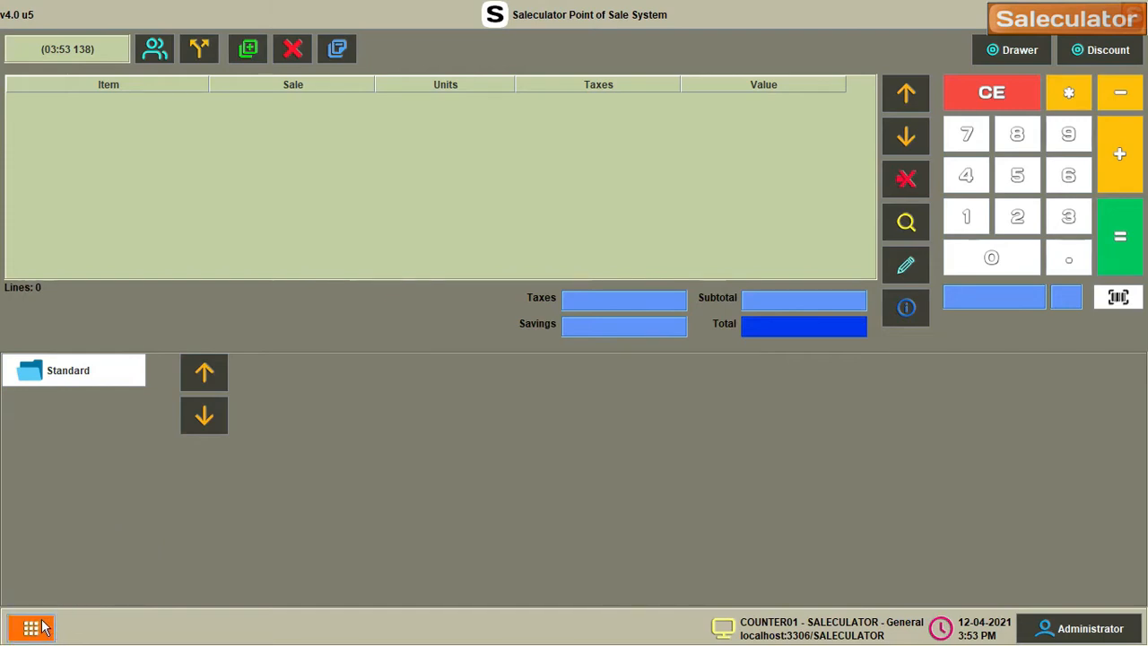
# Uncomment the Sync Scale entry on line 136 of Menu.Root, save it, and log out
pyautogui.click(85, 435)
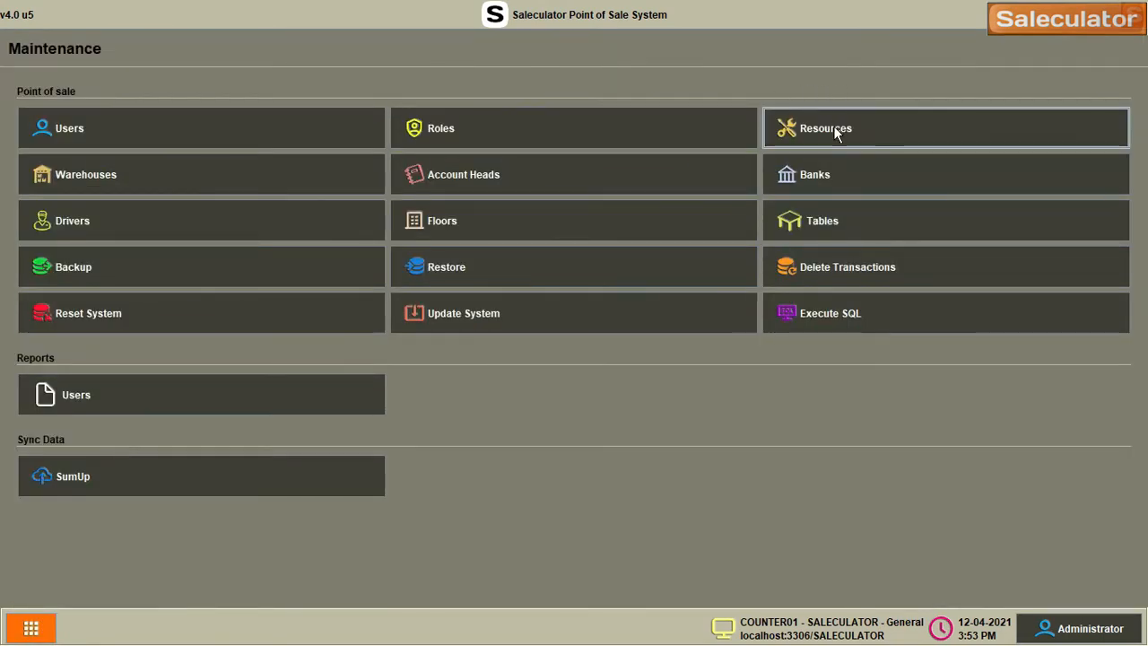
pyautogui.click(833, 128)
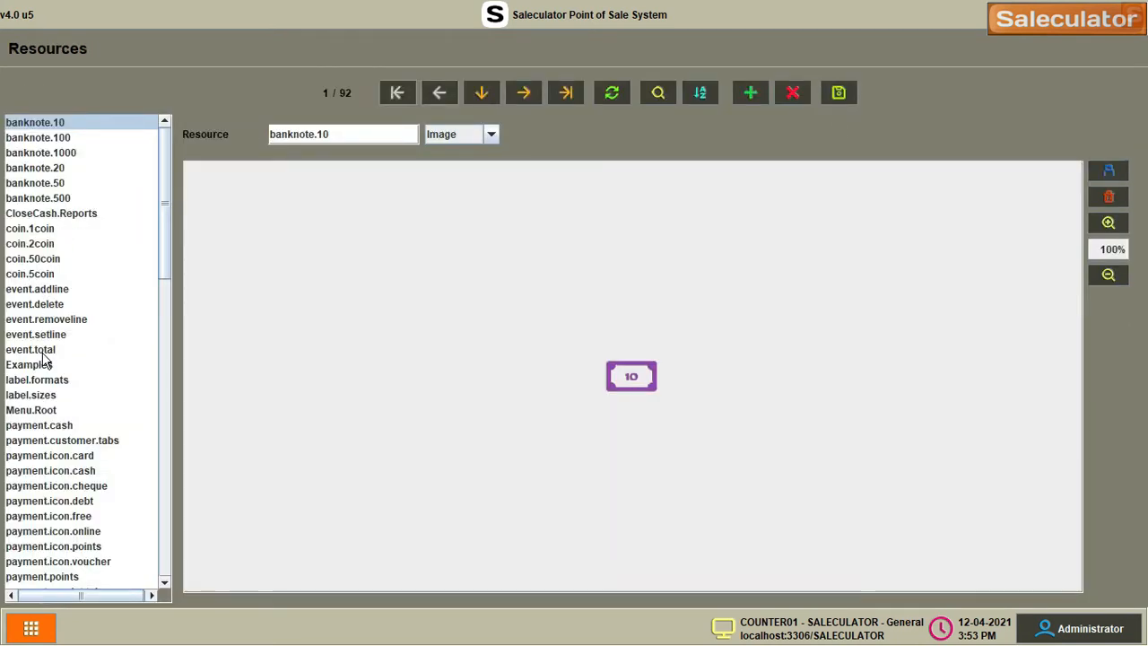
pyautogui.click(46, 410)
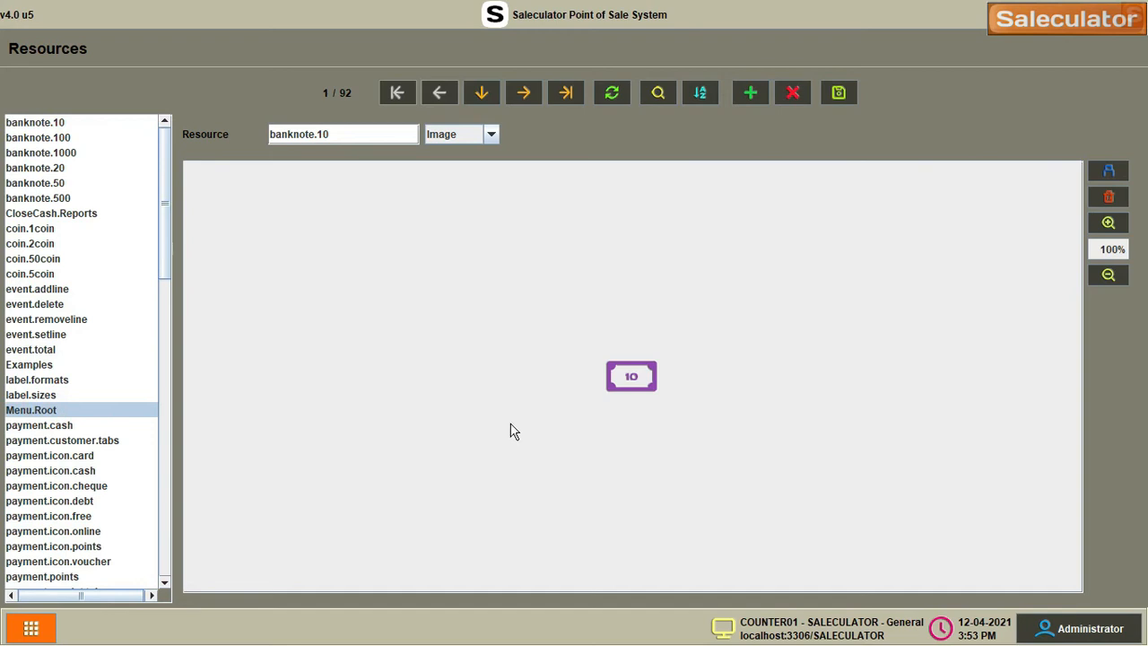
pyautogui.scroll(-20, 536, 381)
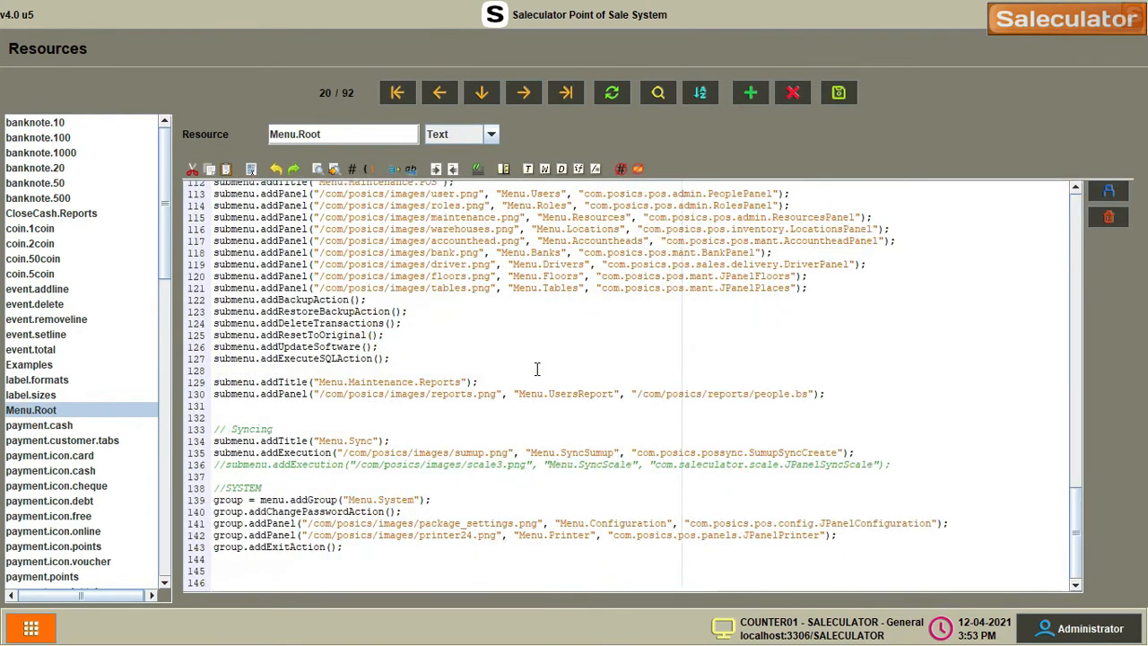
pyautogui.click(219, 465)
pyautogui.press('Delete')
pyautogui.press('Delete')
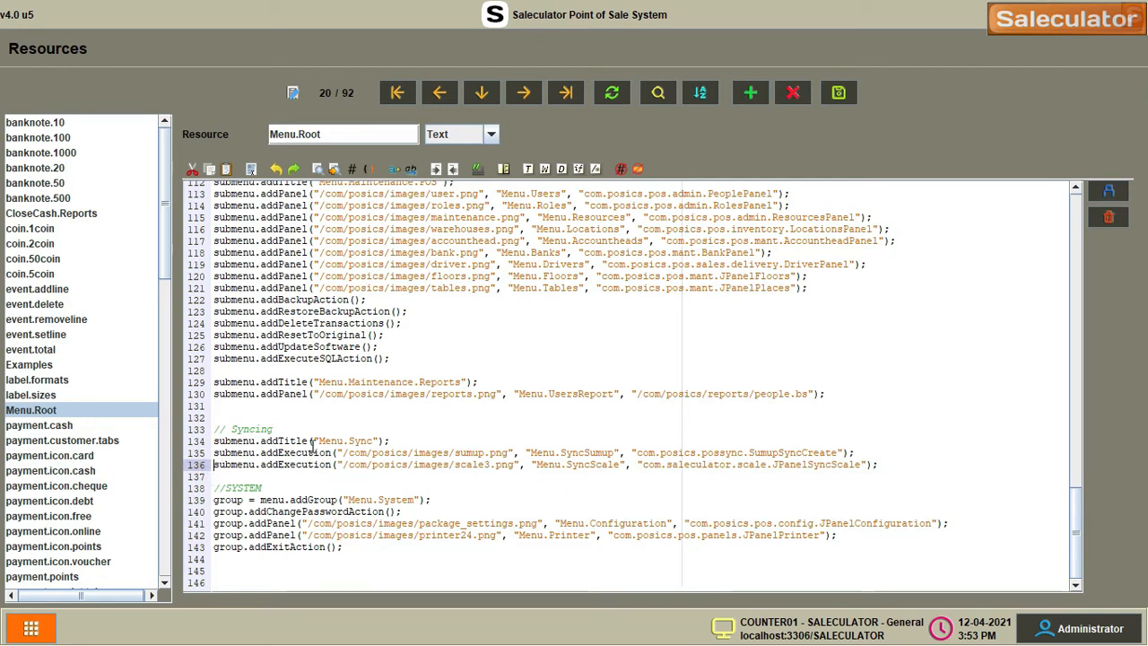
pyautogui.click(839, 92)
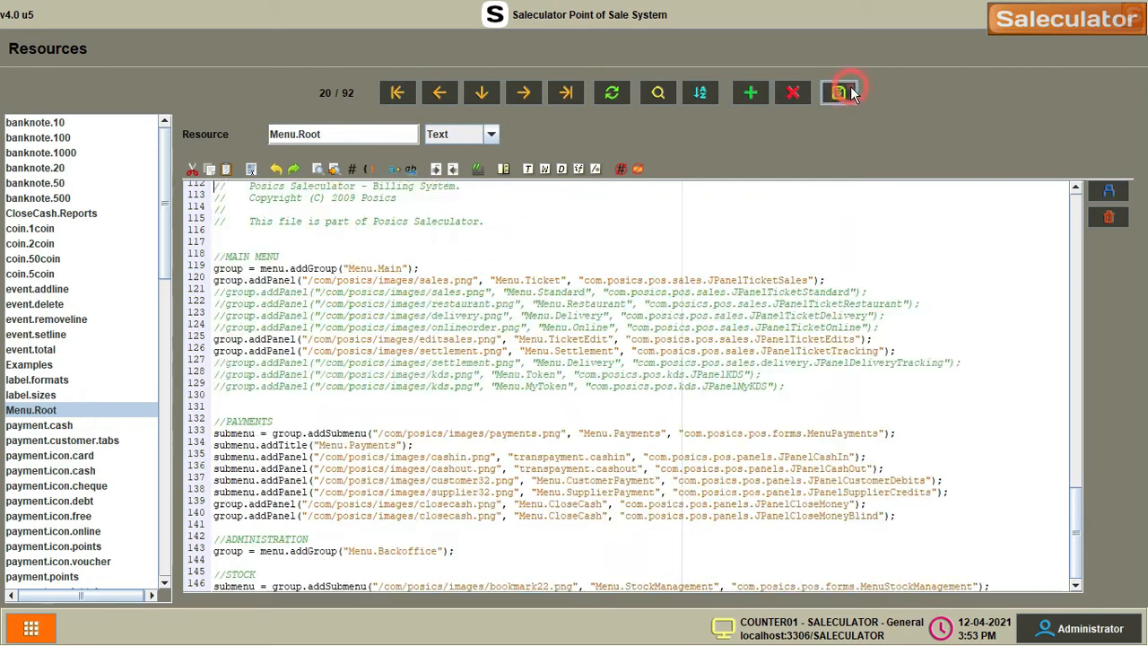
pyautogui.click(1053, 632)
# Restart Saleculator and log back in with the PIN
pyautogui.click(648, 565)
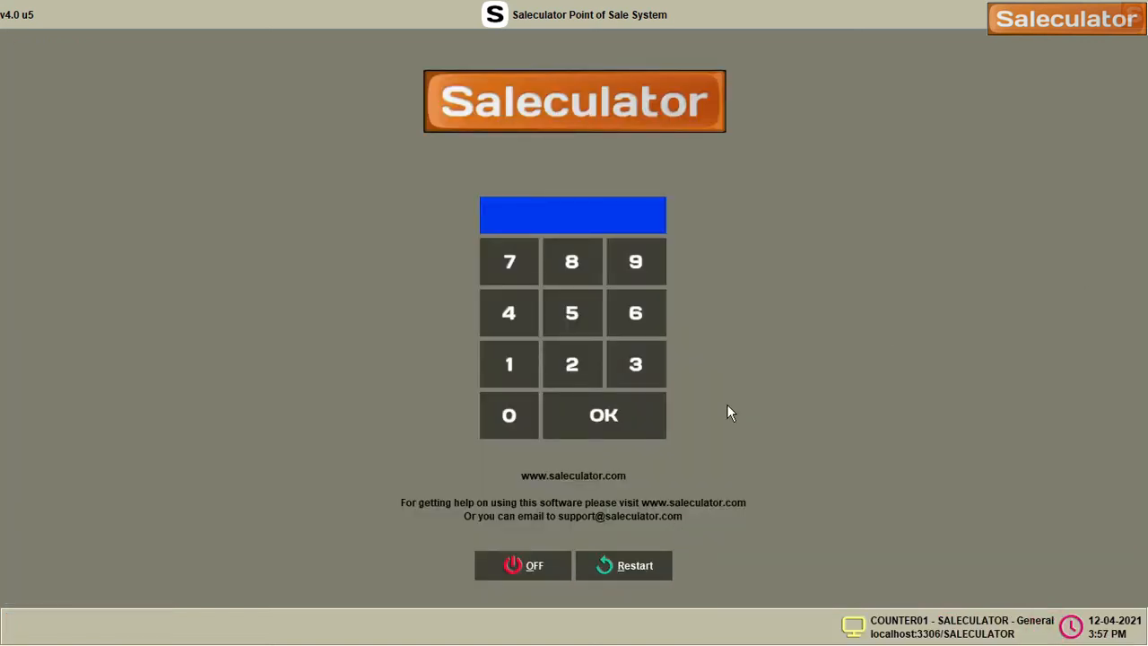
pyautogui.click(530, 369)
pyautogui.click(529, 369)
pyautogui.click(529, 369)
pyautogui.click(531, 368)
pyautogui.click(607, 424)
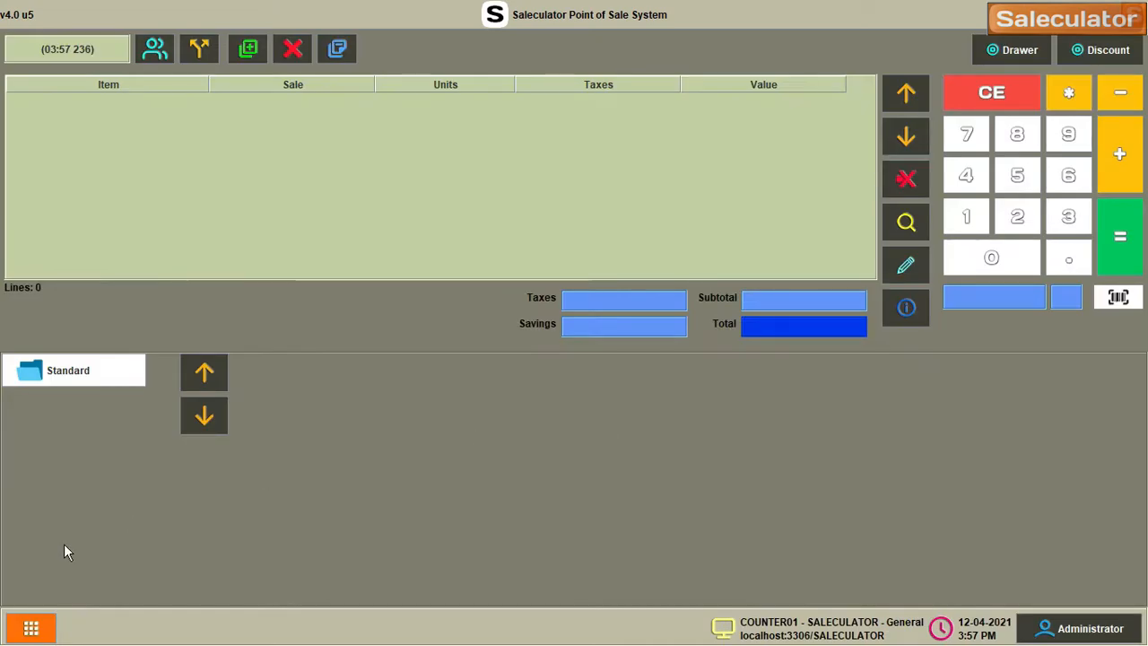
# Go to Maintenance and open the new Sync Scale tool
pyautogui.click(45, 633)
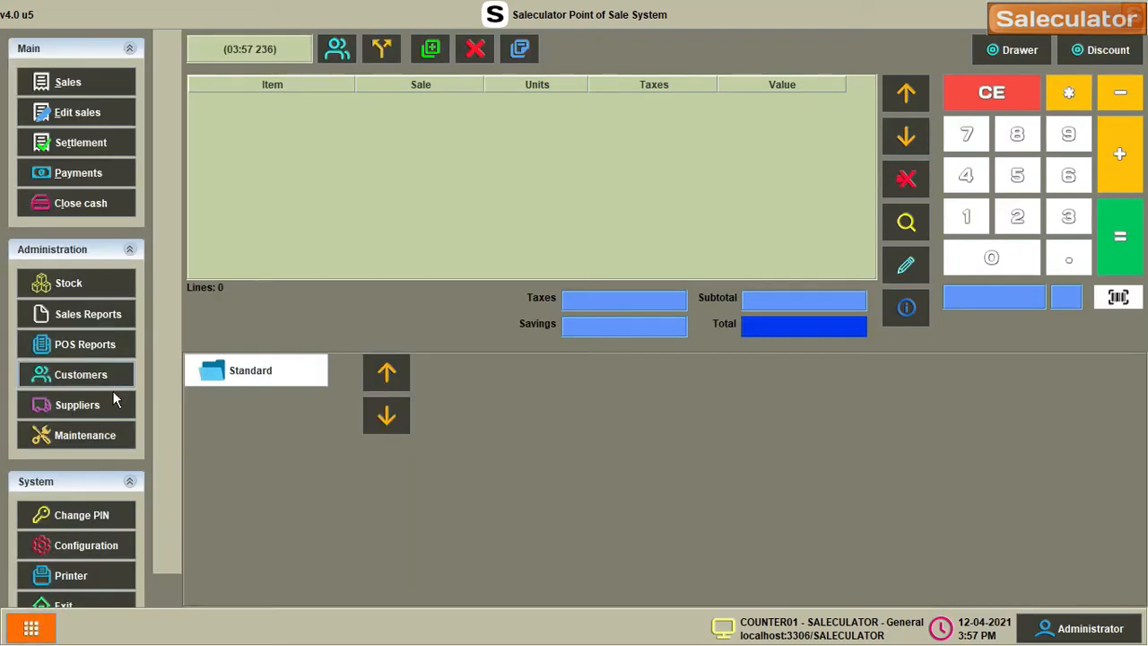
pyautogui.click(103, 442)
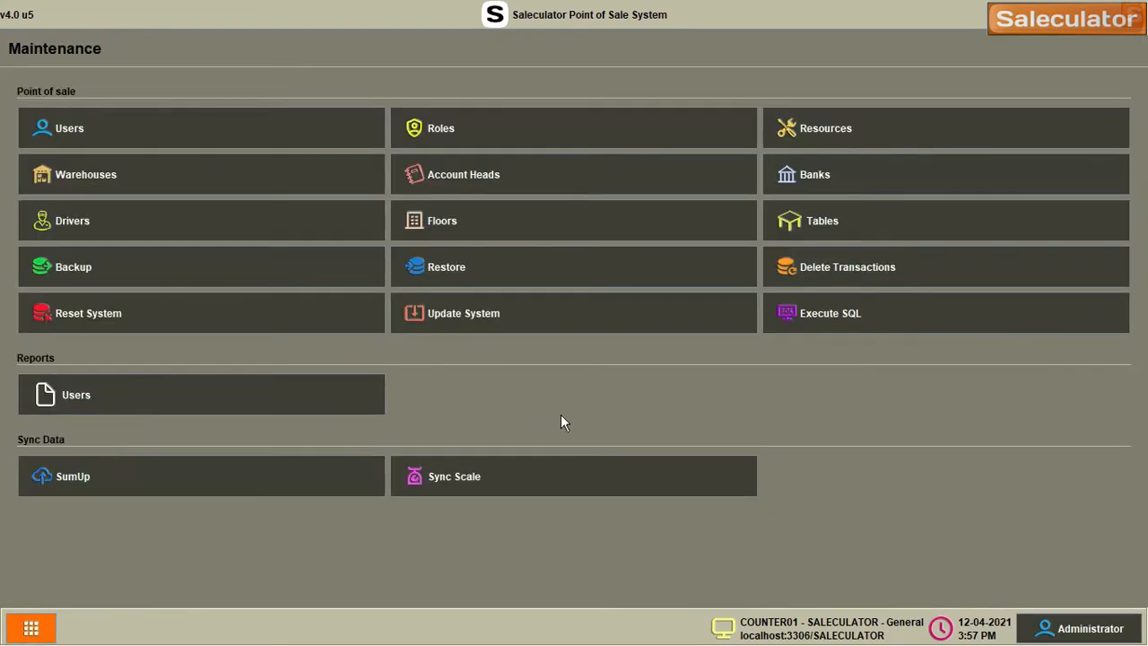
pyautogui.click(531, 476)
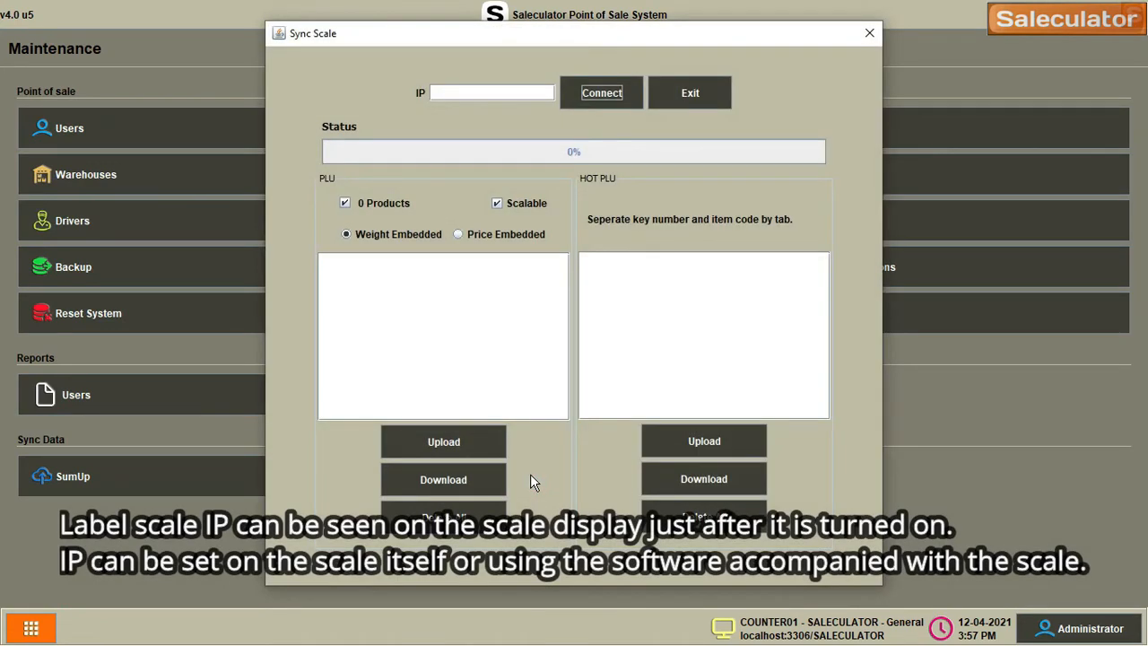
# Connect to the label scale at 192.168.1.51, then exit the Sync Scale window
pyautogui.write('192.168.1.51')
pyautogui.click(594, 94)
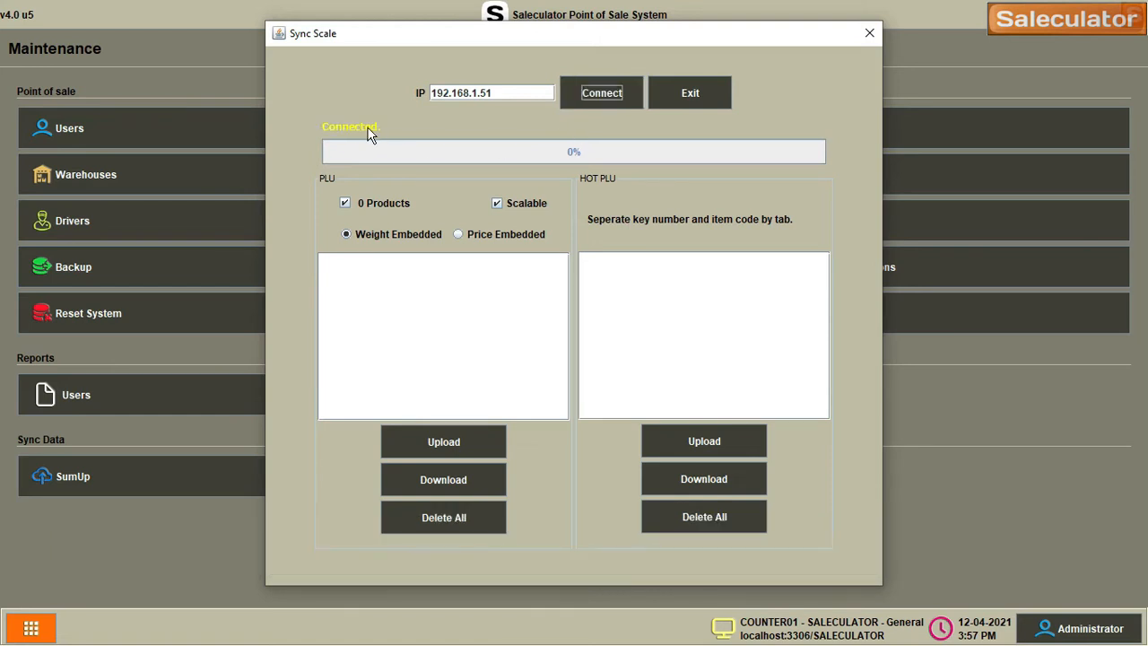
pyautogui.click(691, 93)
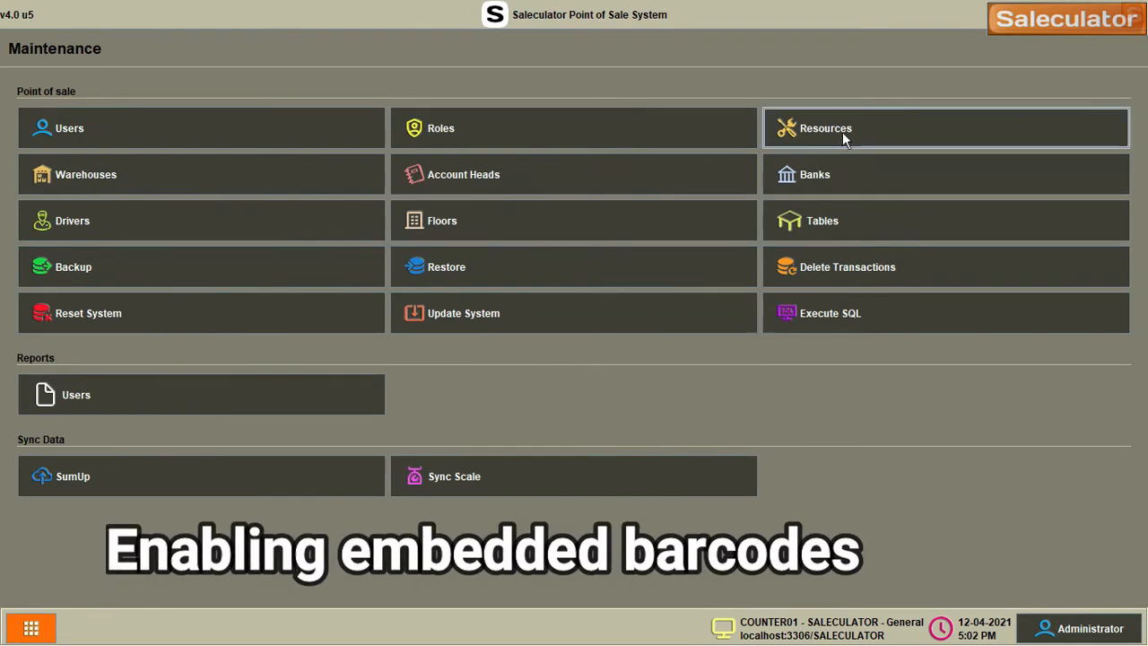
# Open the Ticket.Buttons resource in the resources editor
pyautogui.click(843, 132)
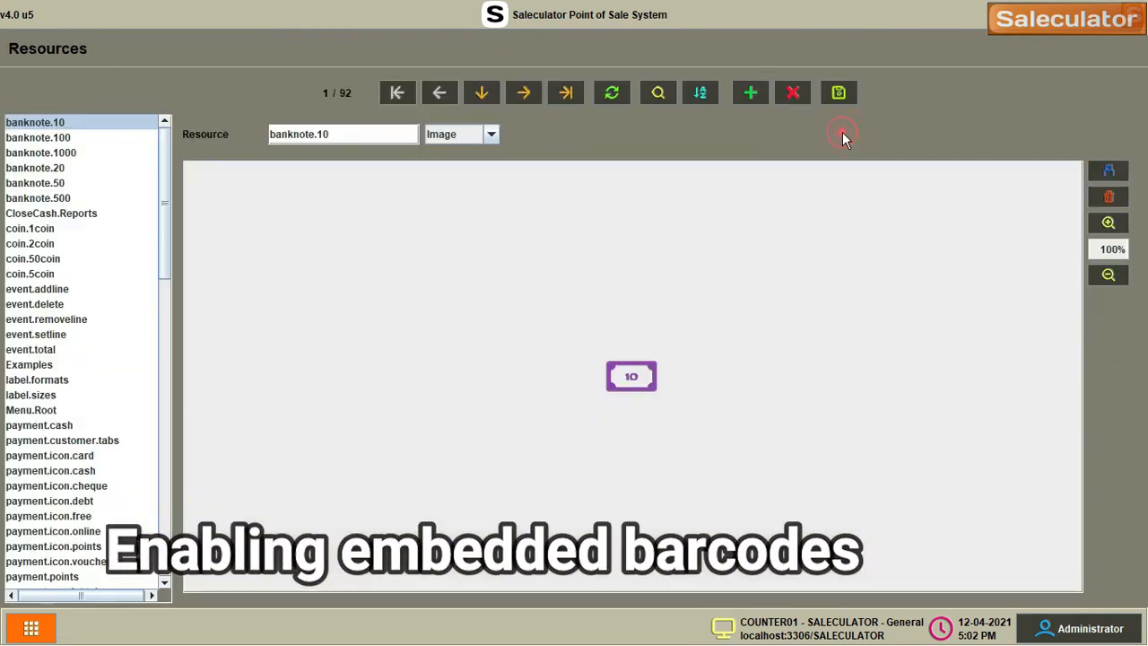
pyautogui.scroll(-10, 120, 400)
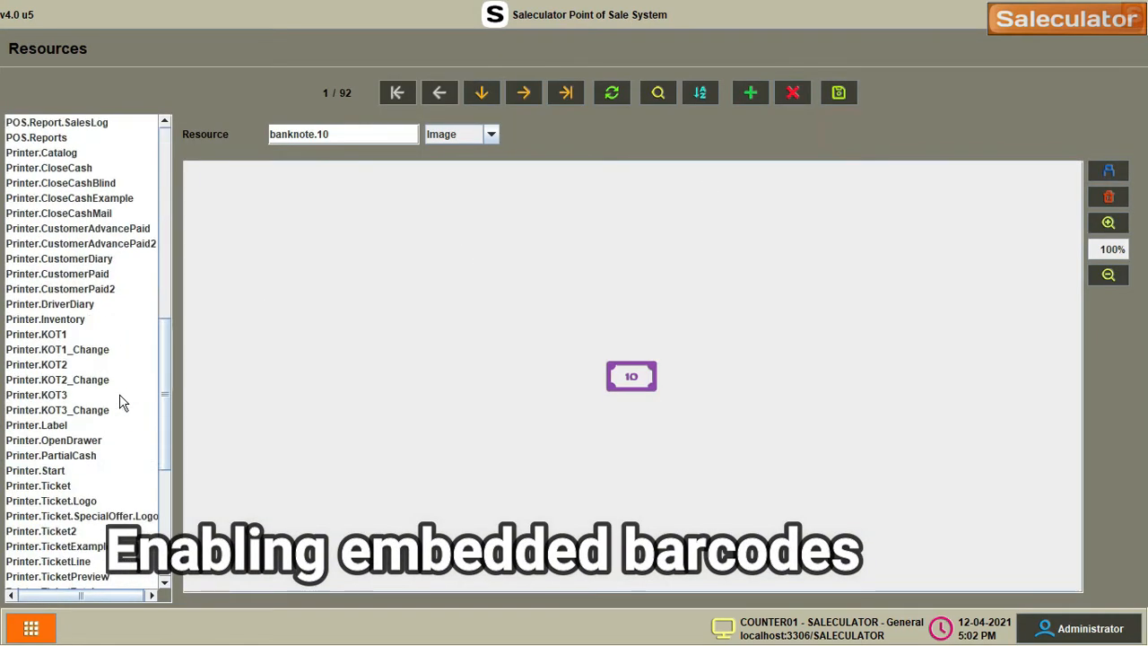
pyautogui.scroll(-7, 122, 400)
pyautogui.click(64, 449)
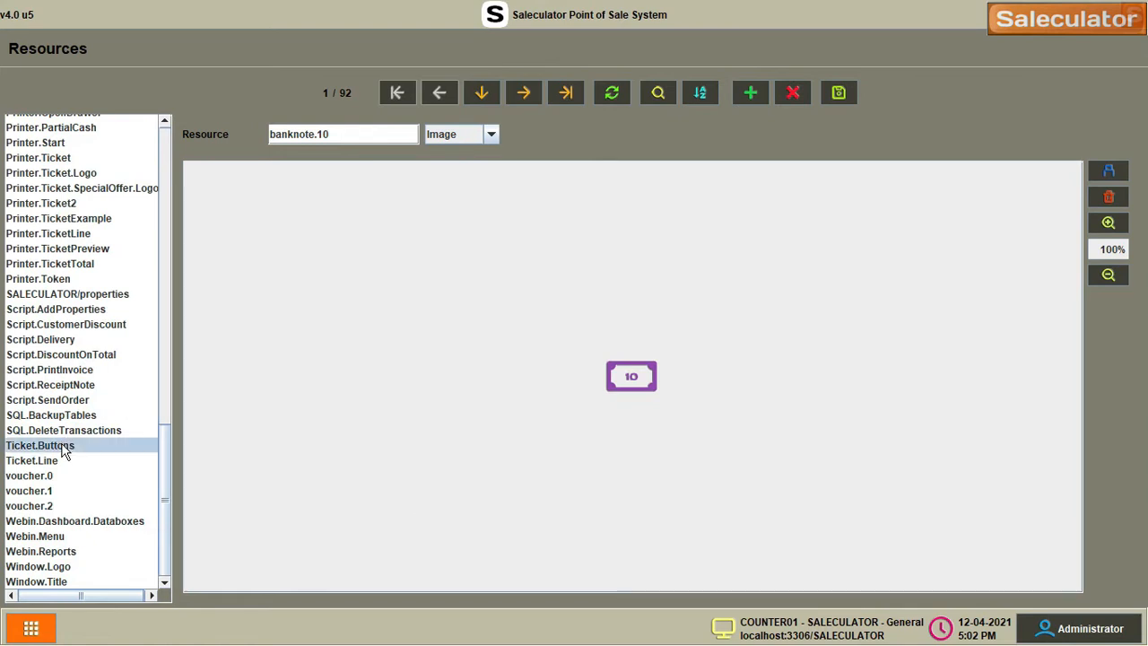
pyautogui.scroll(-15, 604, 415)
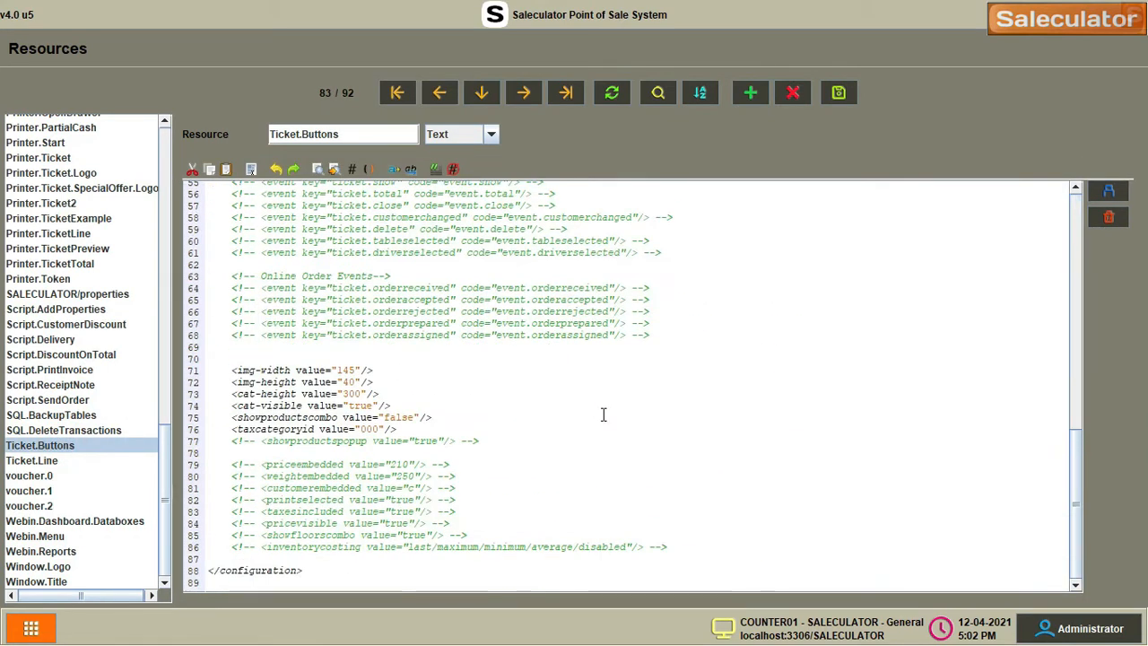
# Remove the comment markers from lines 79 and 80 of Ticket.Buttons
pyautogui.click(232, 464)
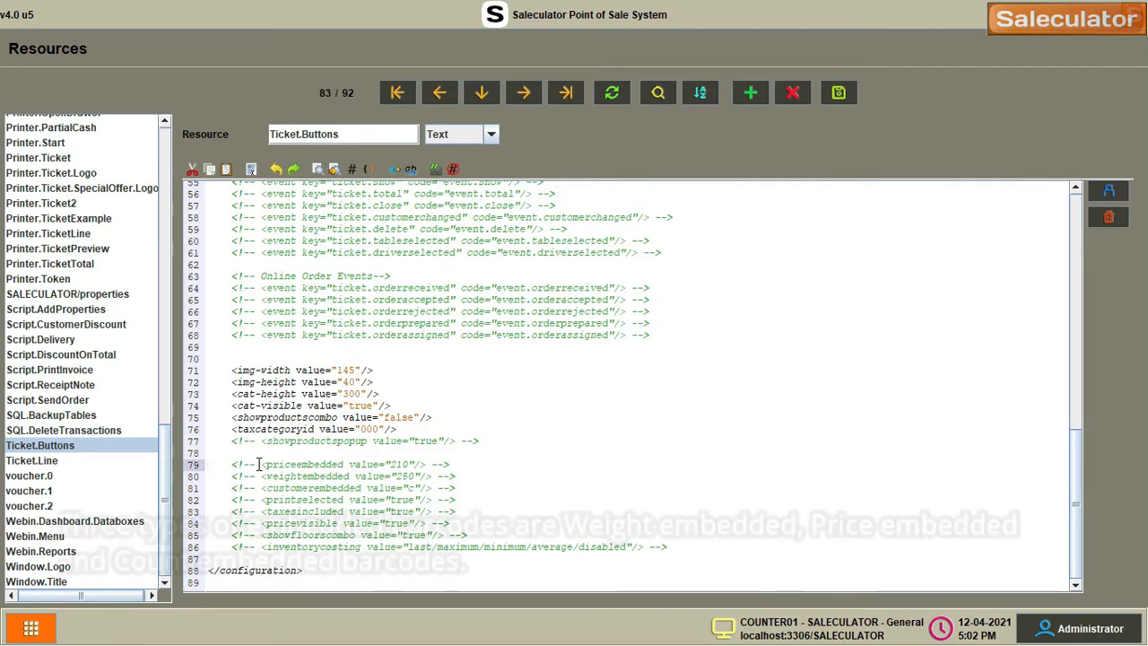
pyautogui.press('Delete')
pyautogui.press('Delete')
pyautogui.press('Delete')
pyautogui.press('Delete')
pyautogui.press('Delete')
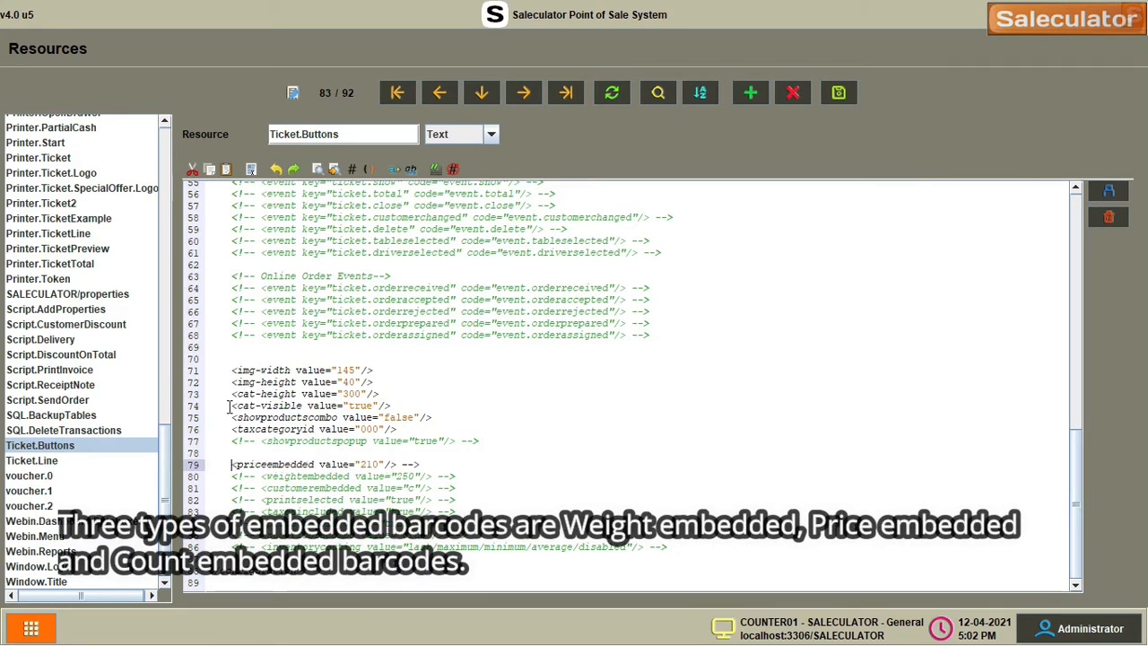
pyautogui.press('End')
pyautogui.press('Left')
pyautogui.press('Left')
pyautogui.press('Left')
pyautogui.press('Left')
pyautogui.press('Left')
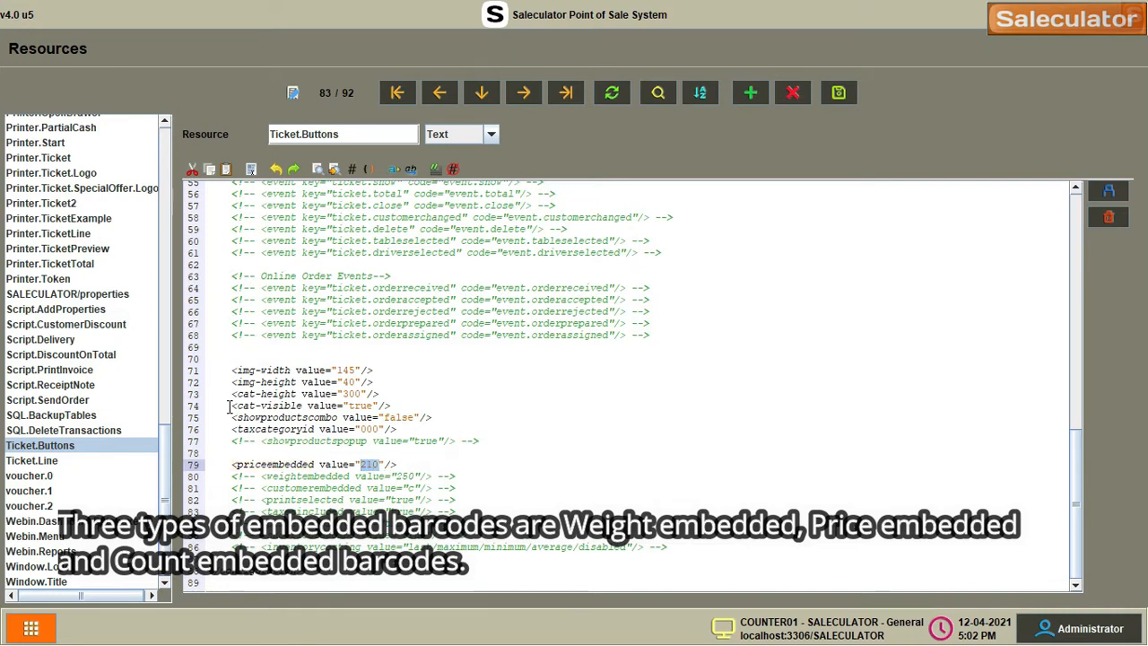
pyautogui.press('Down')
pyautogui.press('Home')
pyautogui.press('Delete')
pyautogui.press('Delete')
pyautogui.press('Delete')
pyautogui.press('Delete')
pyautogui.press('Delete')
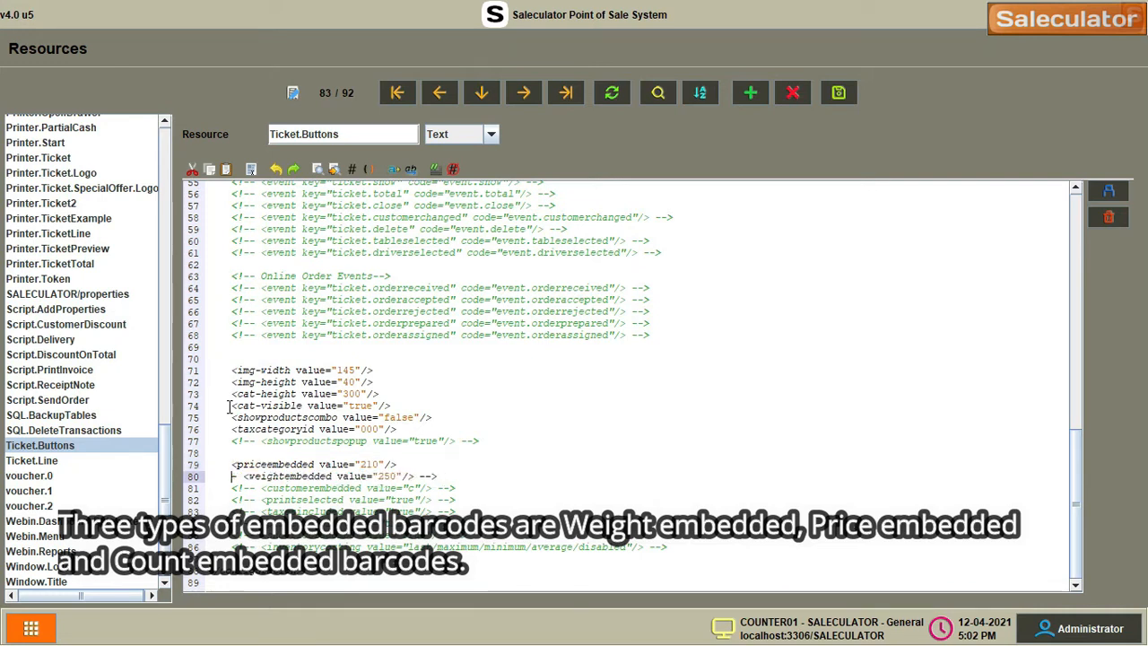
pyautogui.press('End')
pyautogui.press('BackSpace')
pyautogui.press('BackSpace')
pyautogui.press('BackSpace')
pyautogui.press('BackSpace')
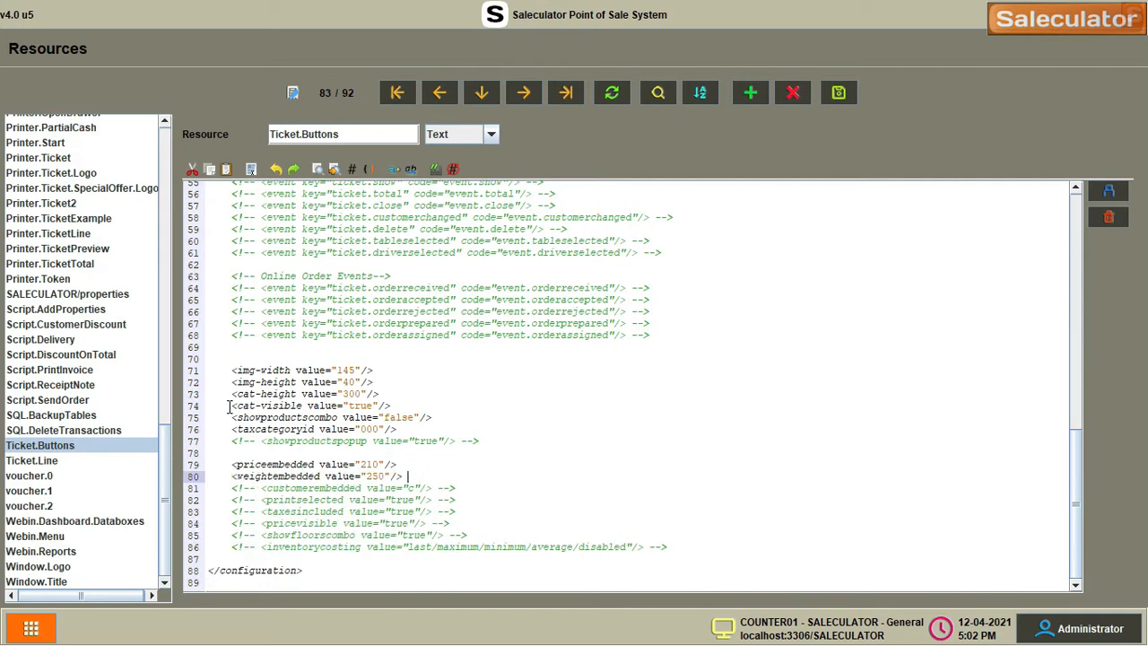
# Add a countembedded line with value 270 below weightembedded and save Ticket.Buttons
pyautogui.doubleClick(374, 475)
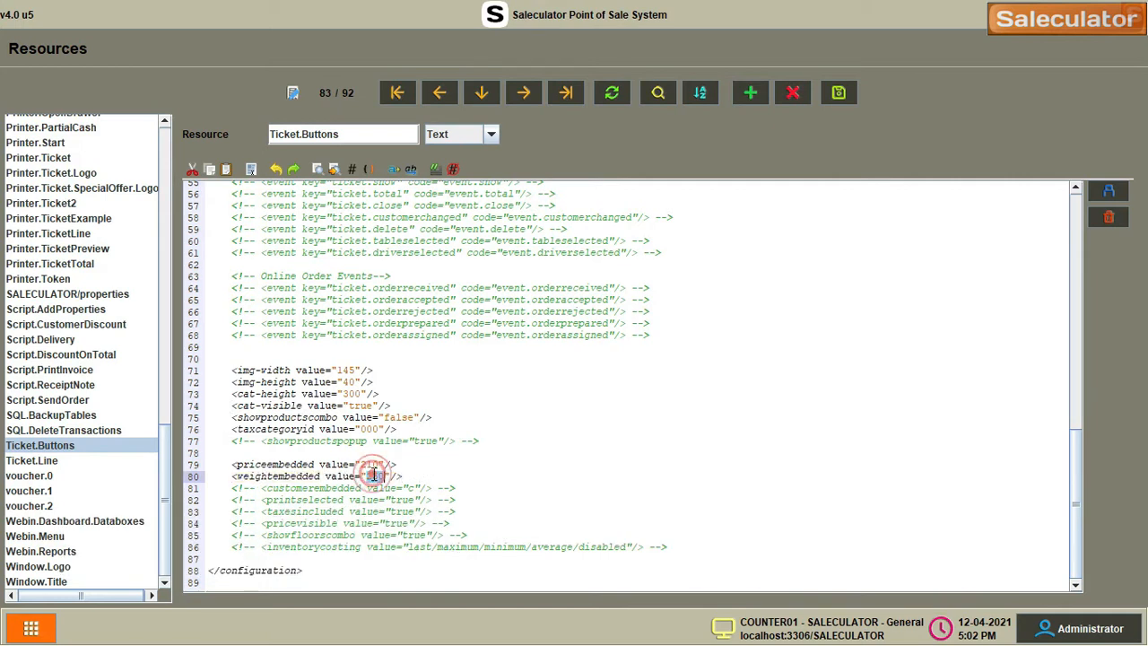
pyautogui.click(424, 473)
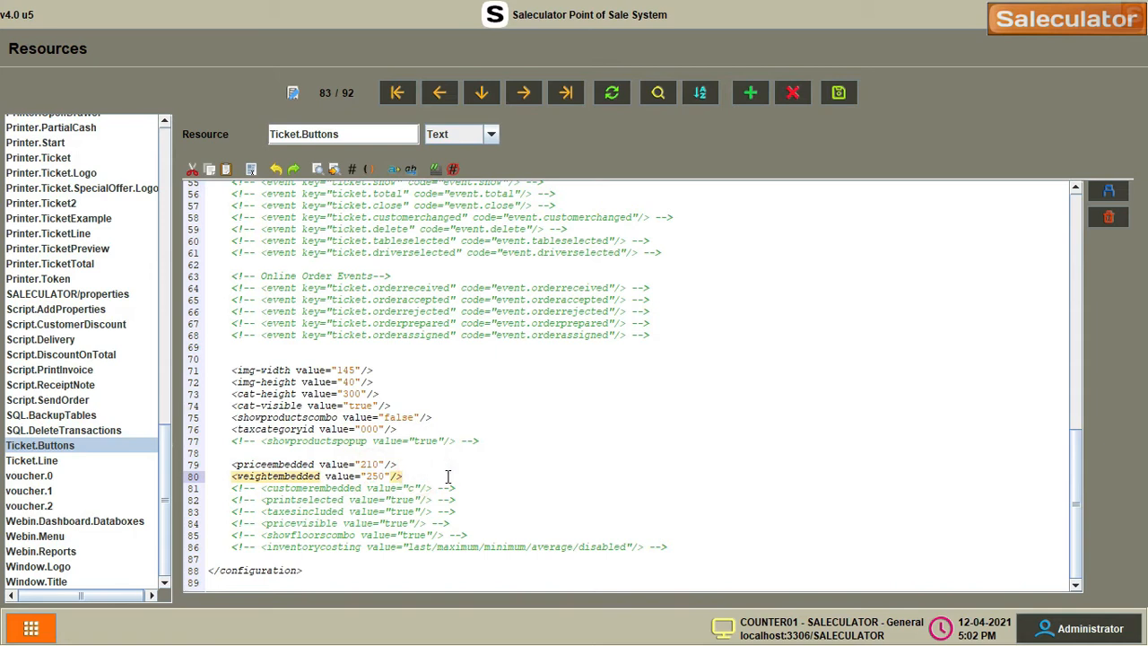
pyautogui.press('Return')
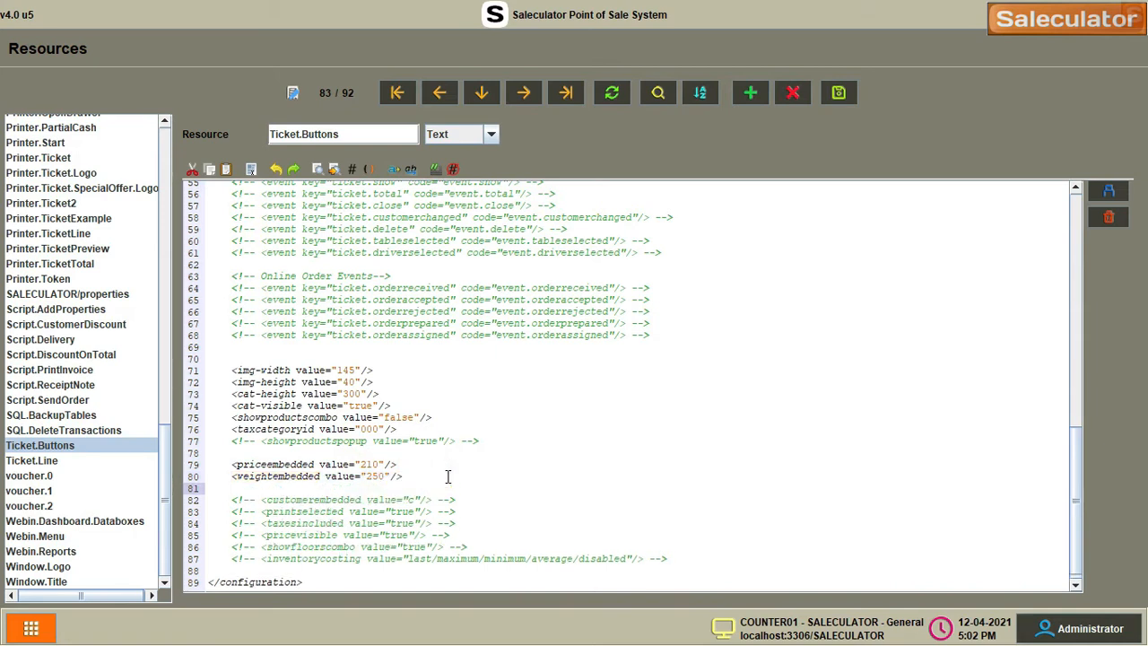
pyautogui.write('<weightembedded value="250"/>')
pyautogui.click(269, 489)
pyautogui.hotkey('ctrl', 'shift', 'Left')
pyautogui.write('countnt')
pyautogui.click(374, 489)
pyautogui.press('BackSpace')
pyautogui.write('7')
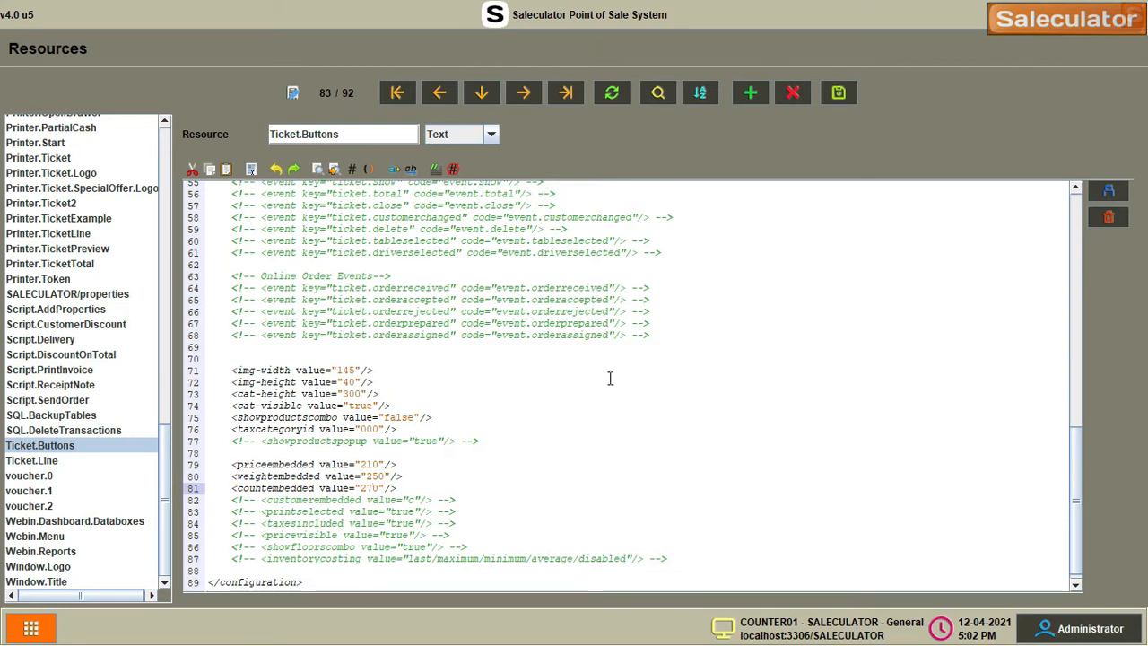
pyautogui.click(839, 93)
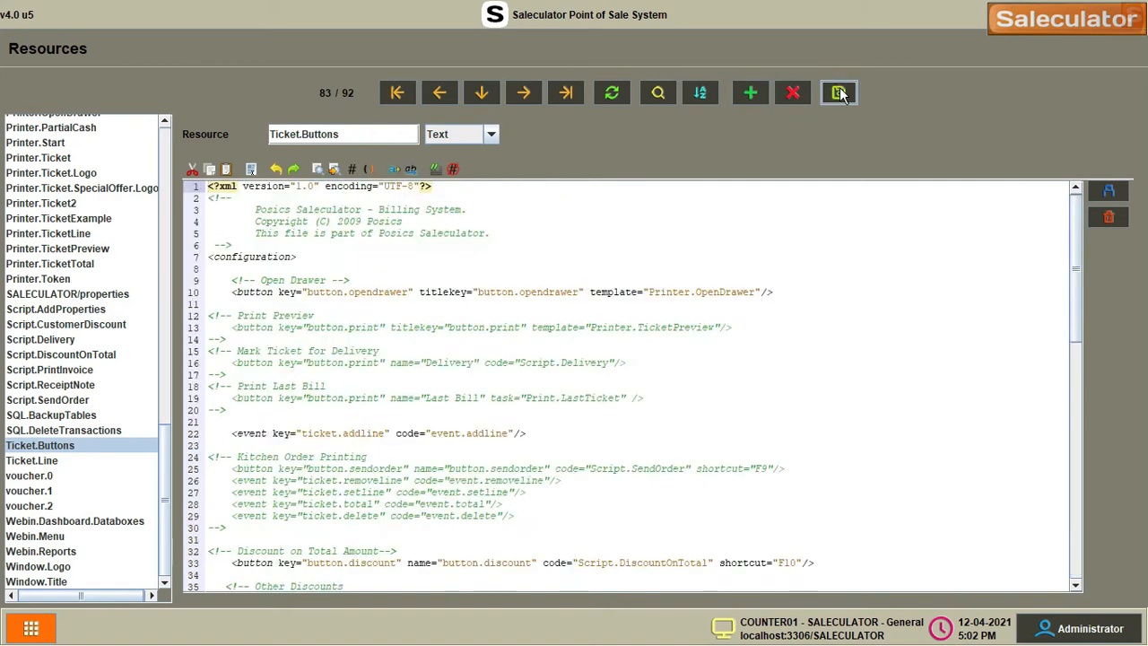
# Log out and log back in with the PIN
pyautogui.click(1085, 628)
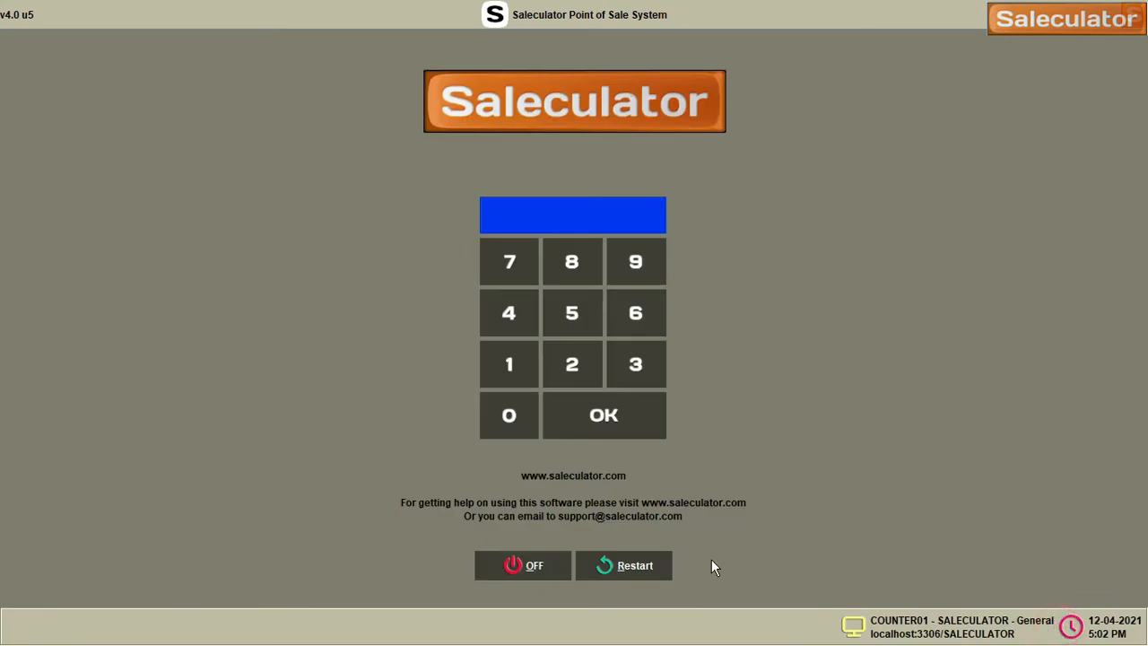
pyautogui.click(529, 369)
pyautogui.click(529, 369)
pyautogui.click(529, 369)
pyautogui.click(529, 368)
pyautogui.click(603, 417)
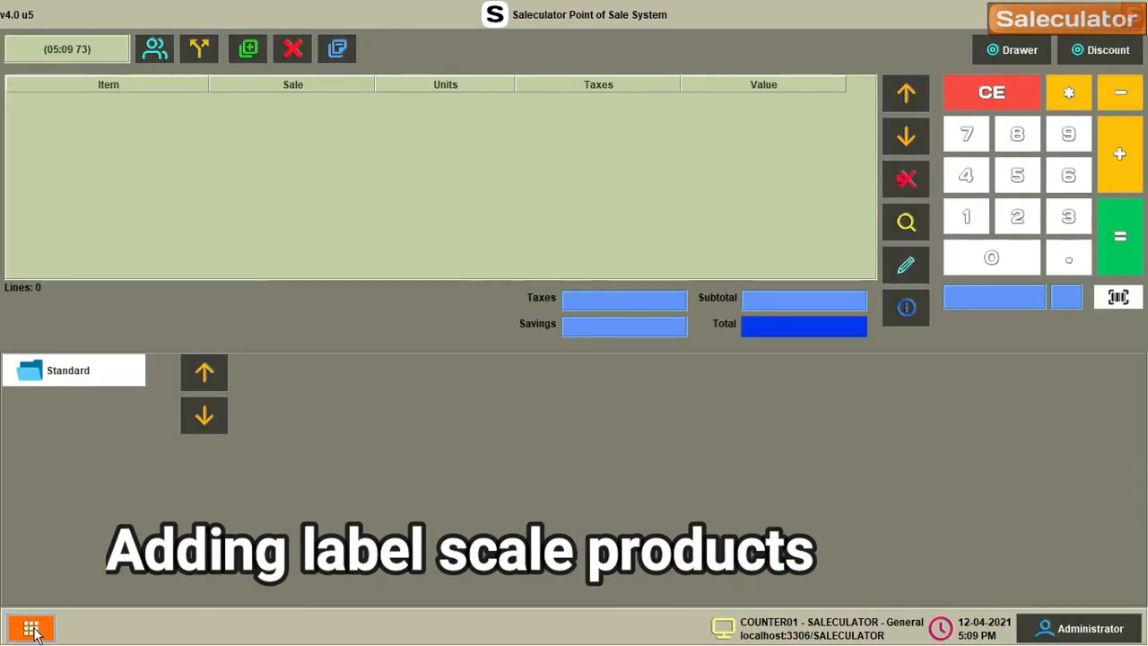
# Go to Stock and open the Products maintenance screen
pyautogui.click(31, 628)
pyautogui.click(96, 286)
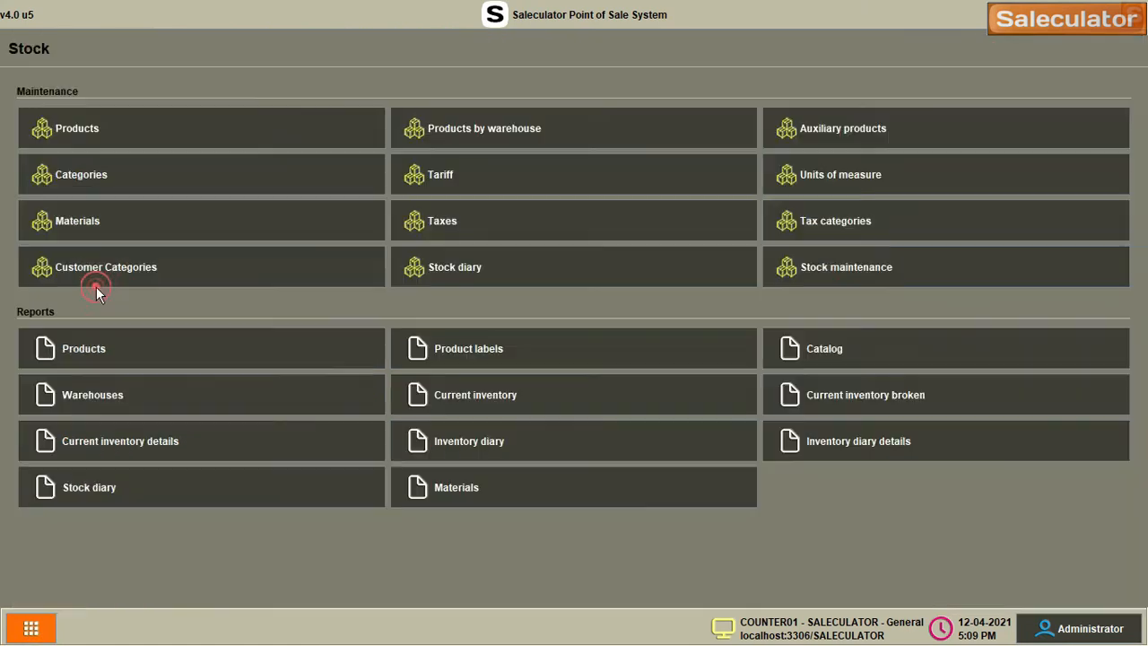
pyautogui.click(168, 131)
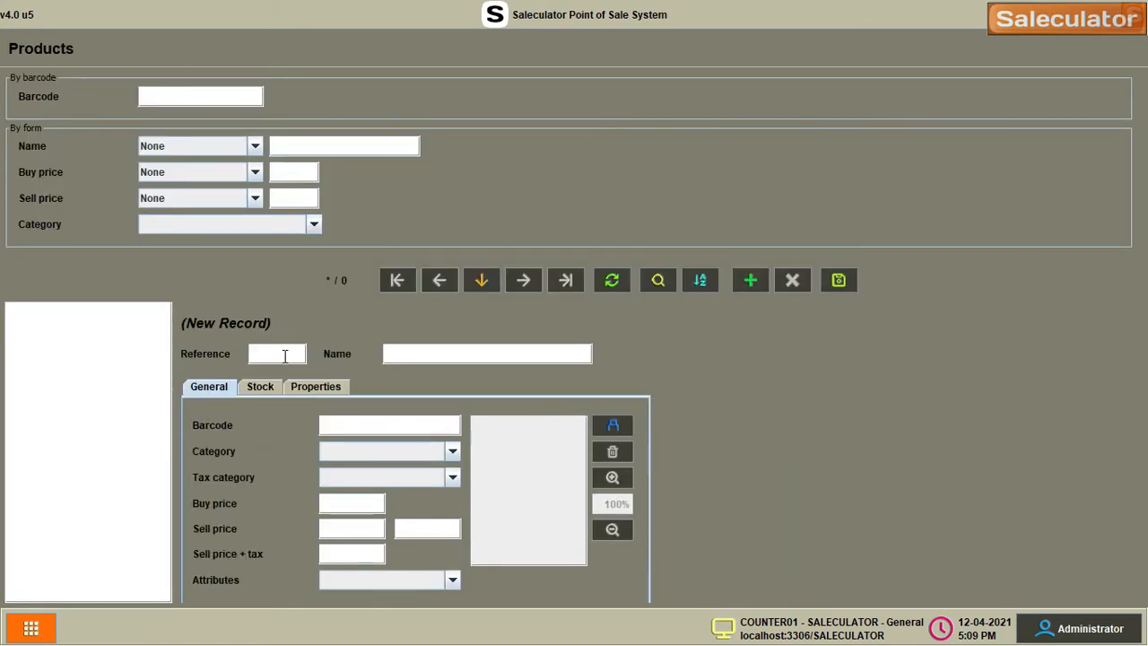
# Enter product APPLE with reference and barcode 2500001
pyautogui.click(285, 356)
pyautogui.write('2500001')
pyautogui.press('Tab')
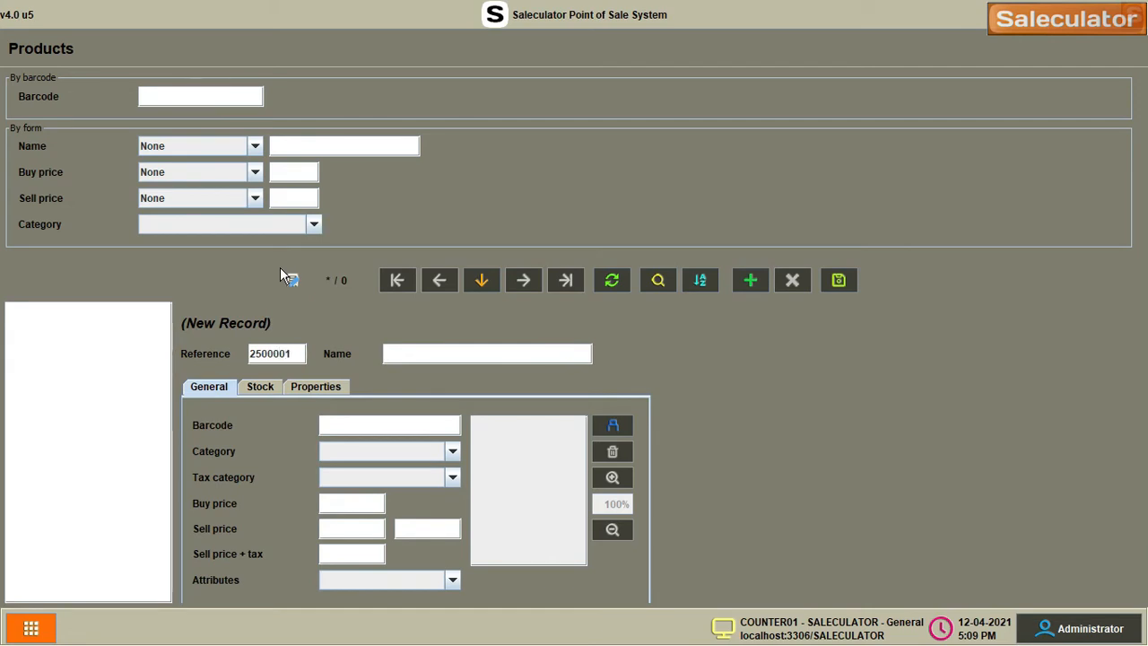
pyautogui.press('capslock')
pyautogui.write('APPLE')
pyautogui.press('Tab')
pyautogui.press('Tab')
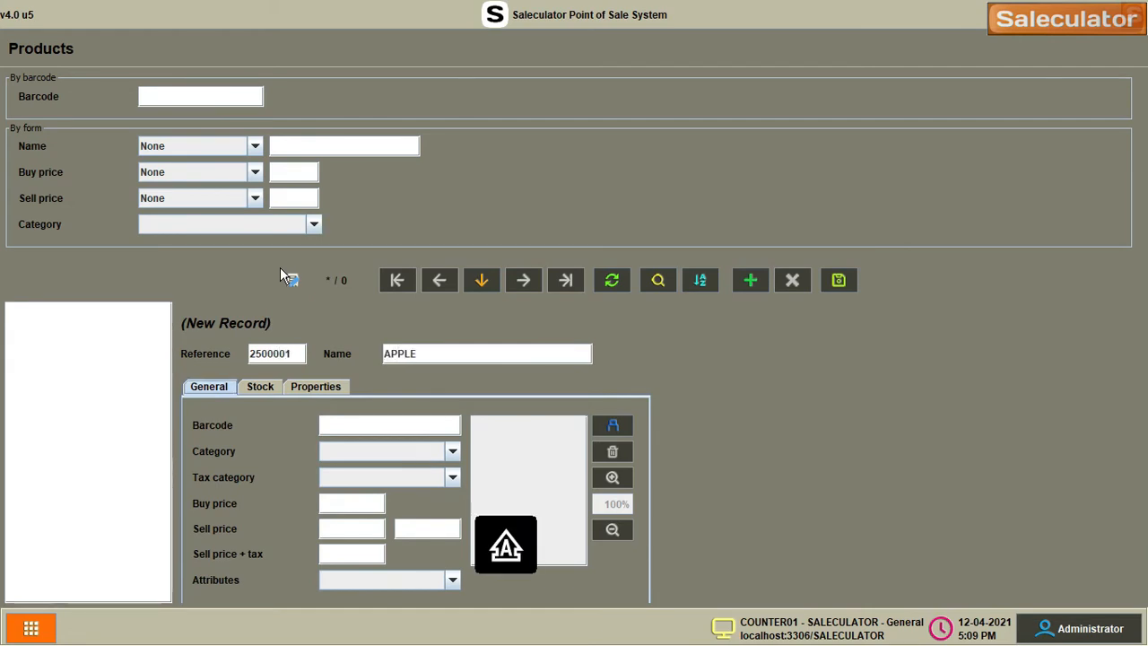
pyautogui.write('250')
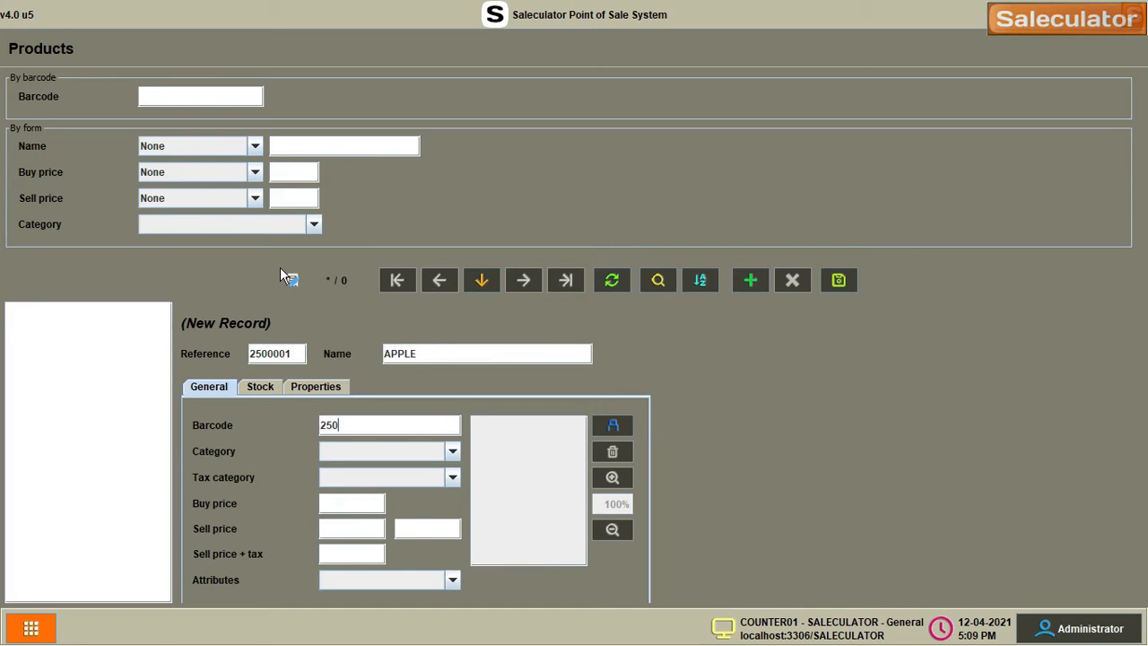
pyautogui.write('0001')
pyautogui.press('Tab')
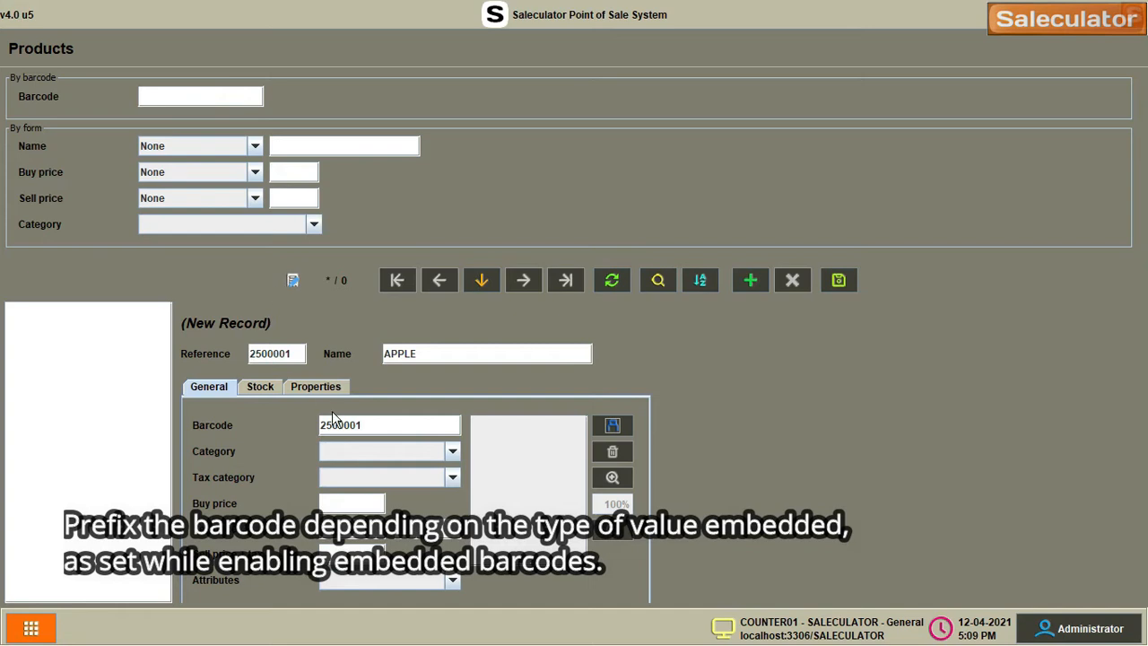
# Set APPLE to Standard category, Tax 5%, buy price 10 and sell price 20
pyautogui.click(364, 451)
pyautogui.click(368, 471)
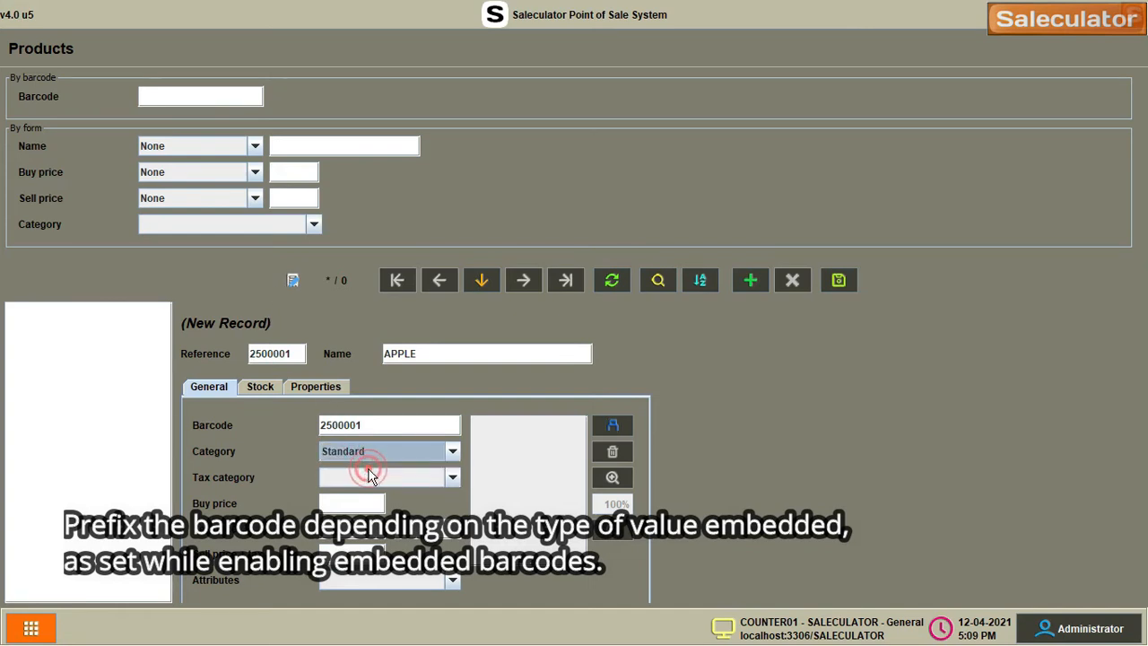
pyautogui.click(374, 478)
pyautogui.click(371, 499)
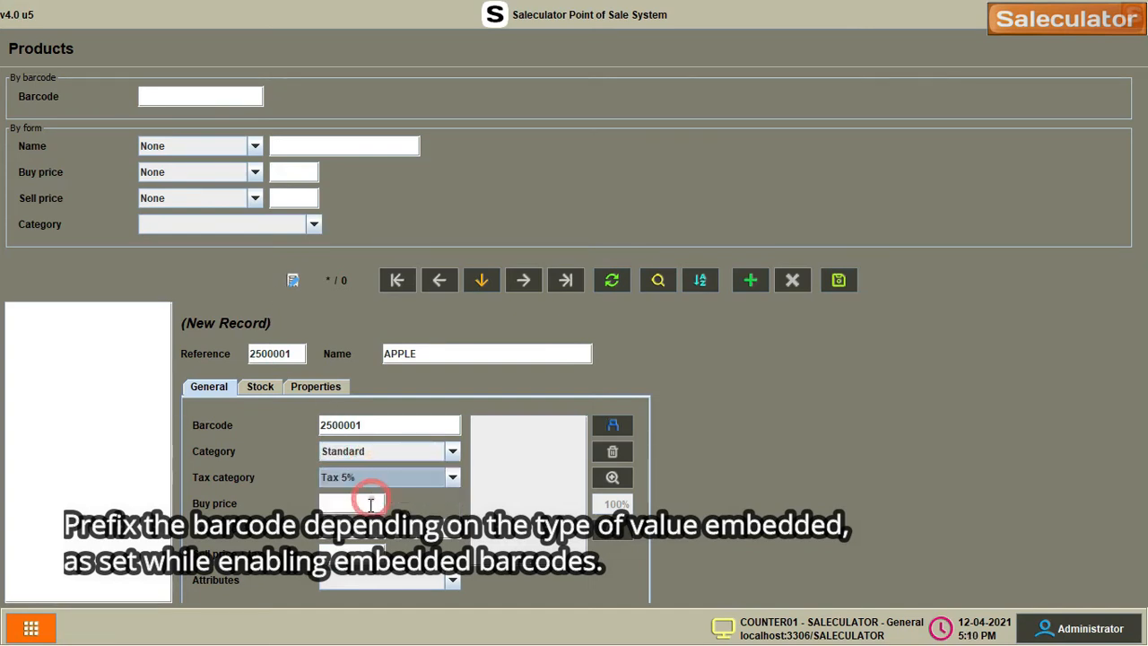
pyautogui.click(368, 504)
pyautogui.write('10')
pyautogui.click(381, 529)
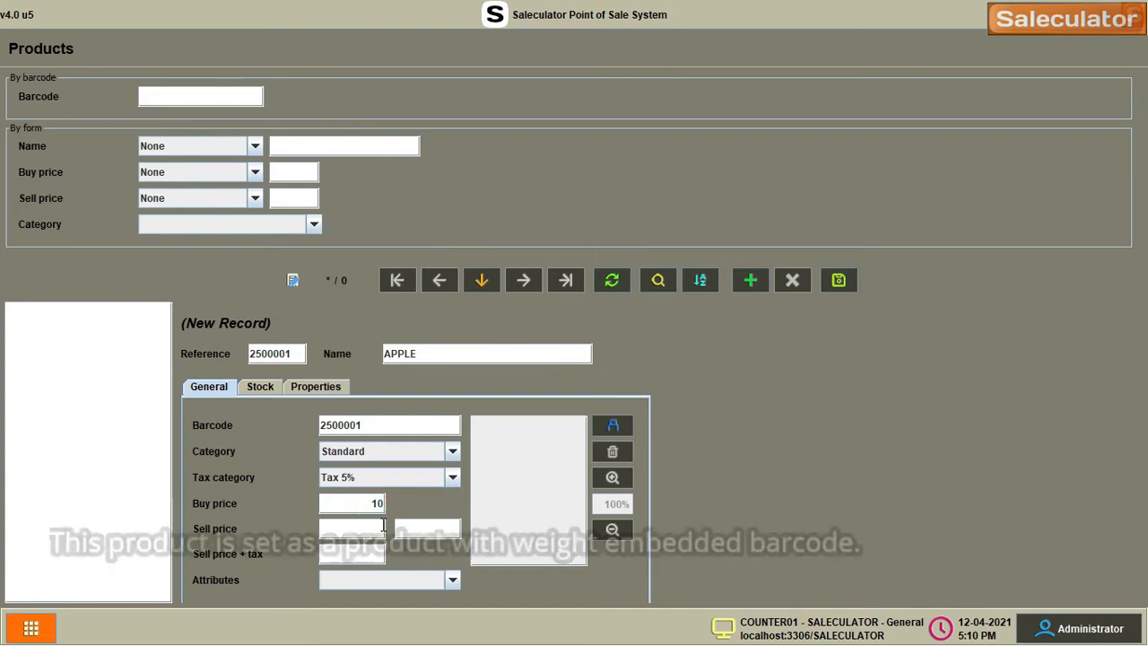
pyautogui.write('20')
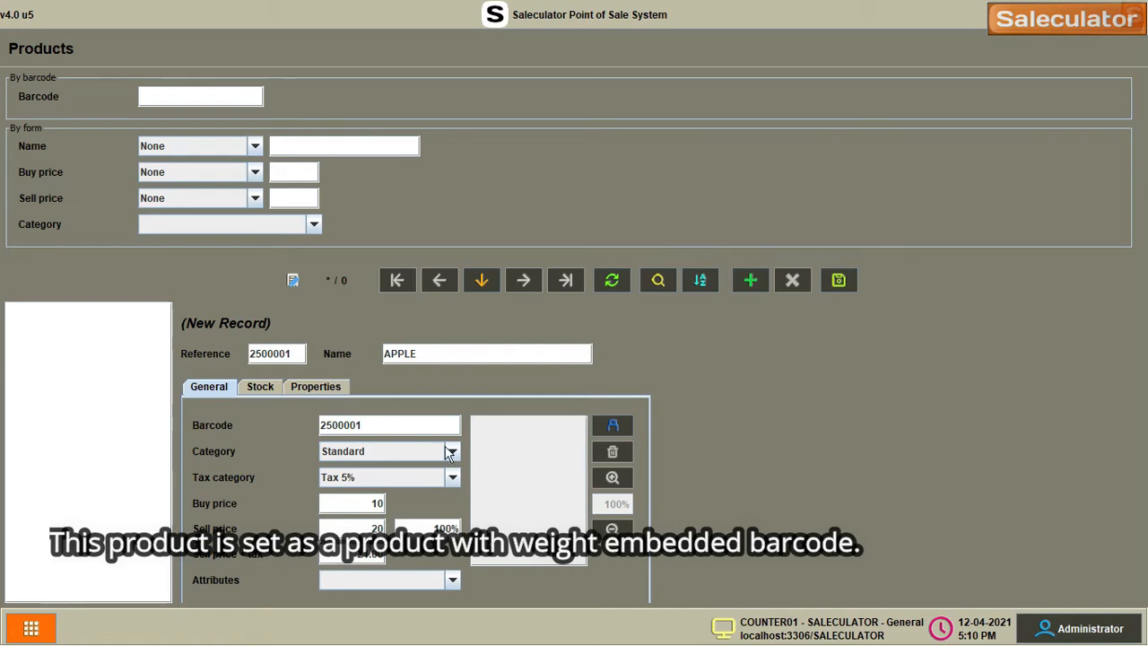
# Mark APPLE as a scale item and save it
pyautogui.click(257, 386)
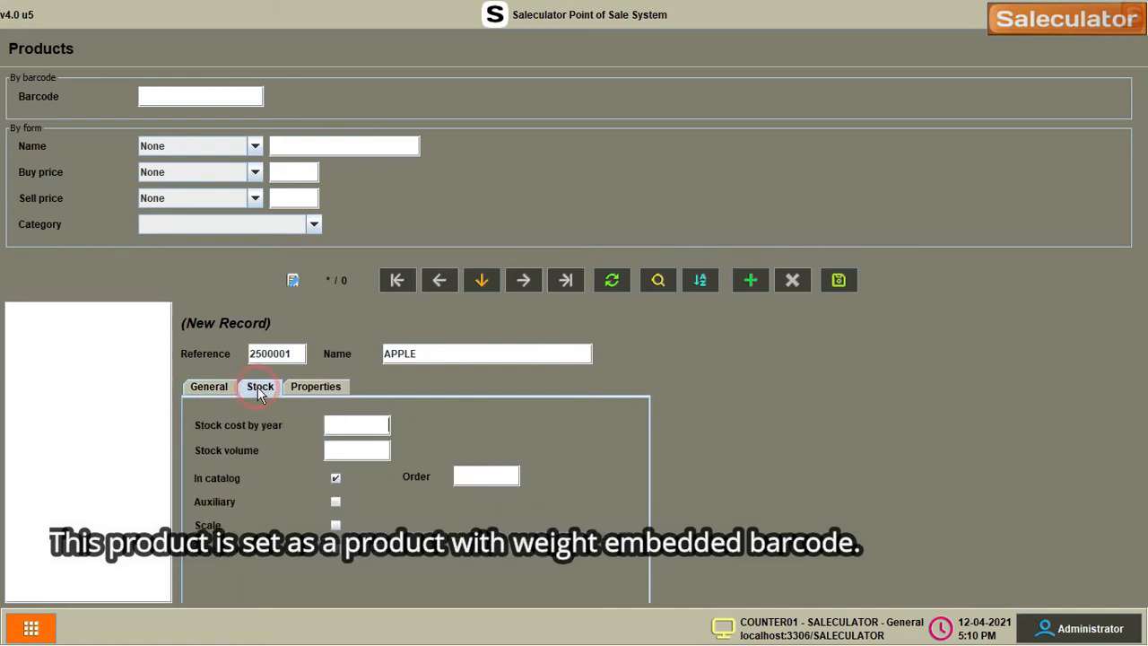
pyautogui.click(335, 527)
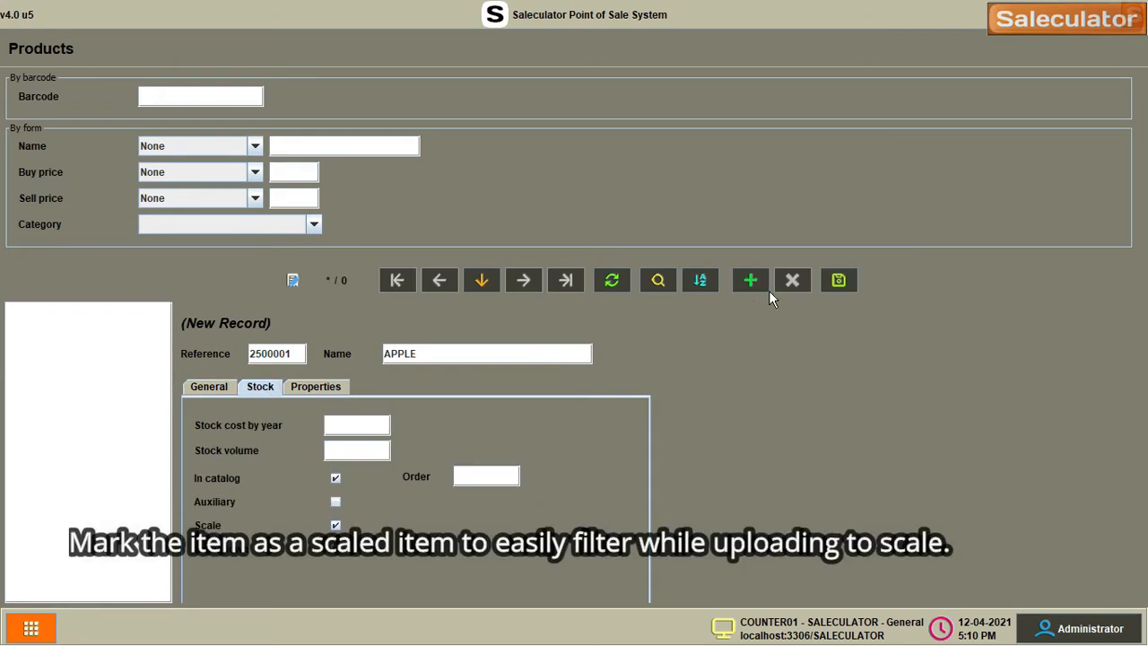
pyautogui.click(840, 281)
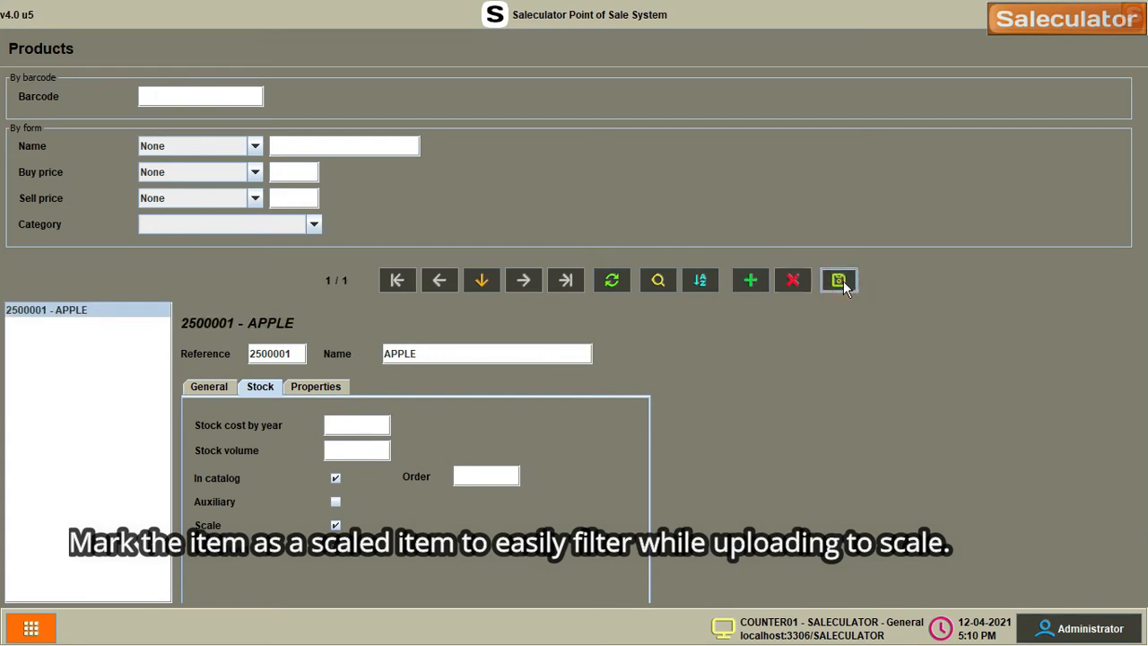
# Start a new product ORANGE with reference and barcode 2500002
pyautogui.click(751, 281)
pyautogui.click(210, 386)
pyautogui.click(271, 353)
pyautogui.write('2500')
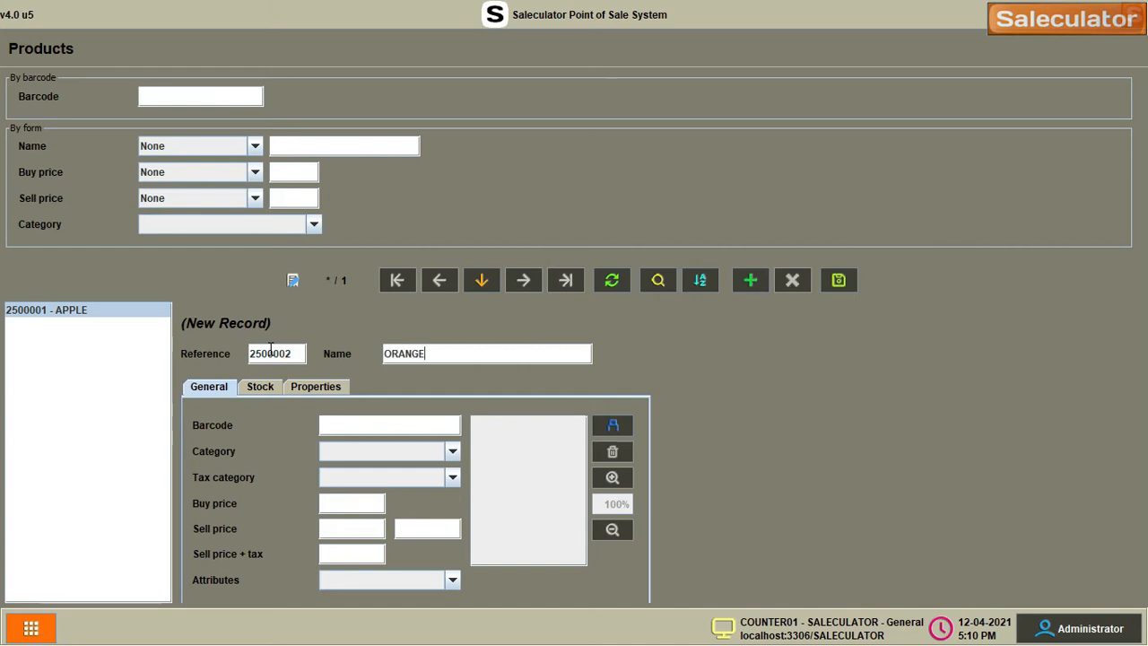
pyautogui.click(375, 432)
pyautogui.write('2500002')
# Set ORANGE to Standard category, Tax 5%, buy price 5 and sell price 10
pyautogui.click(395, 457)
pyautogui.click(389, 469)
pyautogui.click(388, 474)
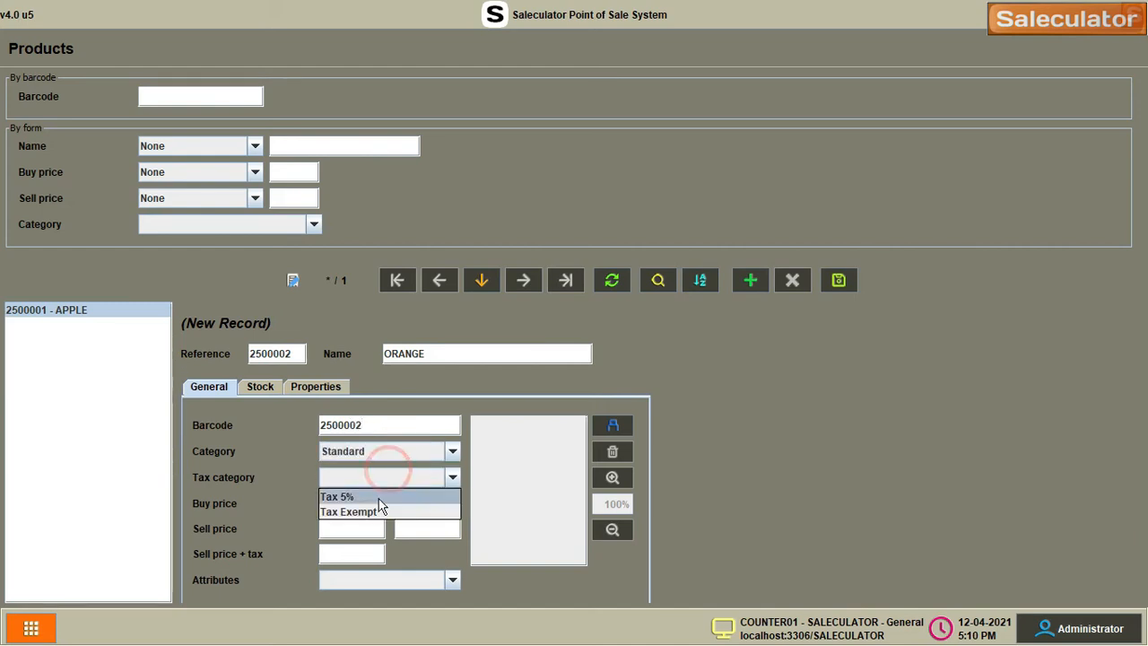
pyautogui.click(378, 498)
pyautogui.click(375, 504)
pyautogui.write('5')
pyautogui.press('Tab')
pyautogui.write('10')
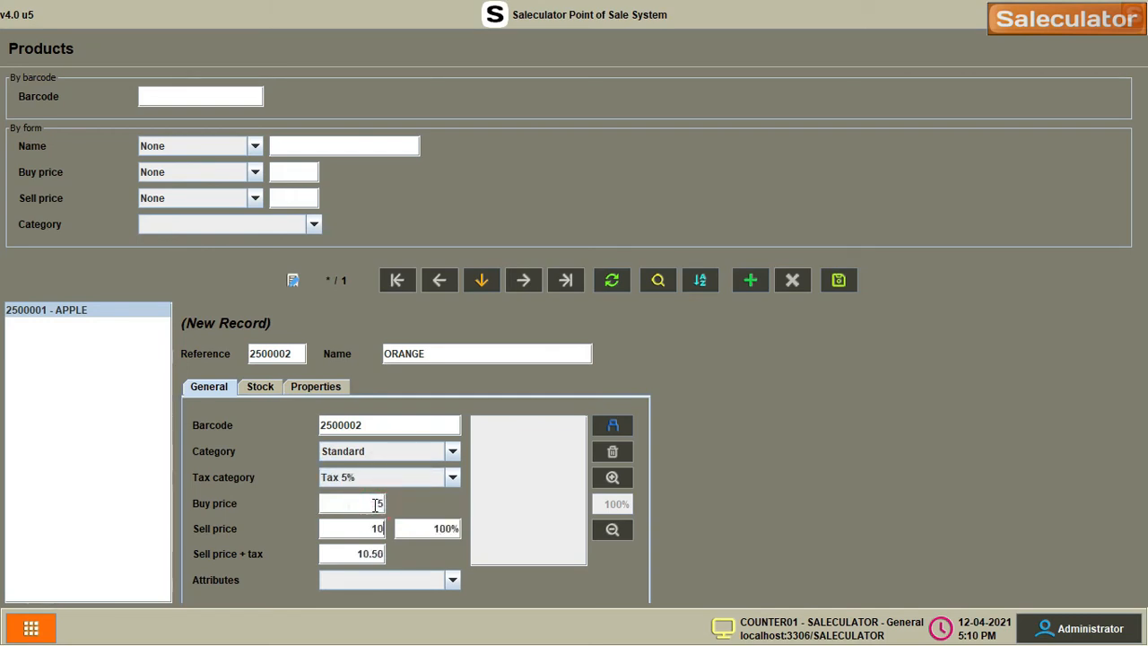
# Mark ORANGE as a scale item and save it, starting a new record
pyautogui.click(258, 387)
pyautogui.click(334, 525)
pyautogui.click(755, 281)
pyautogui.click(210, 387)
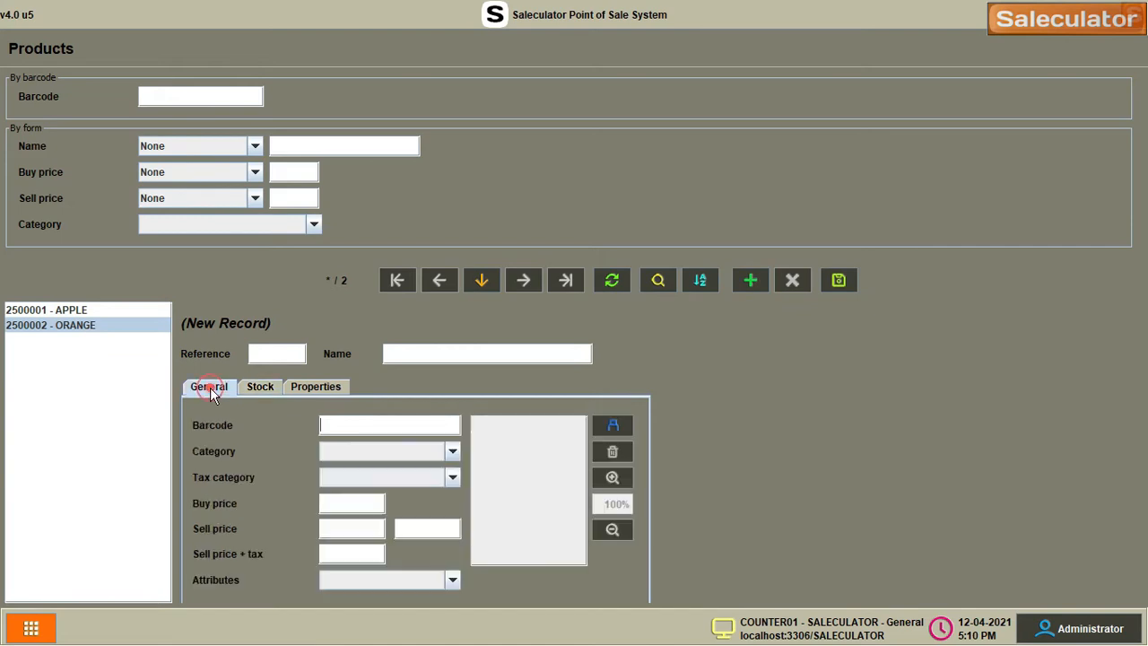
# Enter product FISH with reference and barcode 2100001
pyautogui.click(271, 354)
pyautogui.write('2100001')
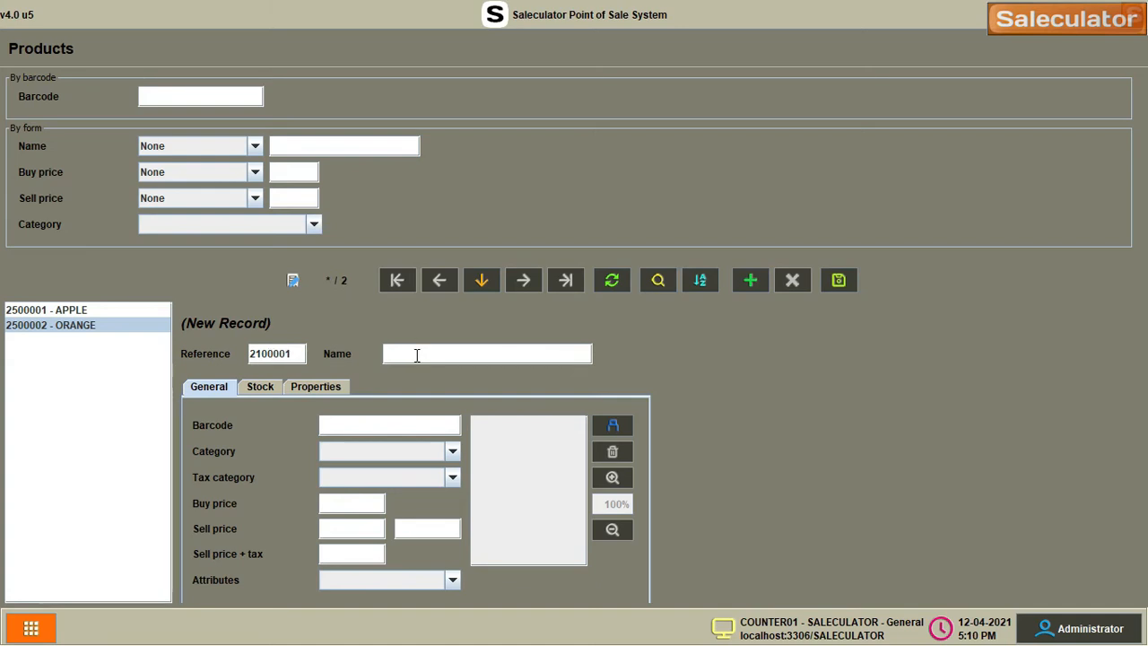
pyautogui.click(416, 355)
pyautogui.write('FISH')
pyautogui.click(393, 425)
pyautogui.write('210')
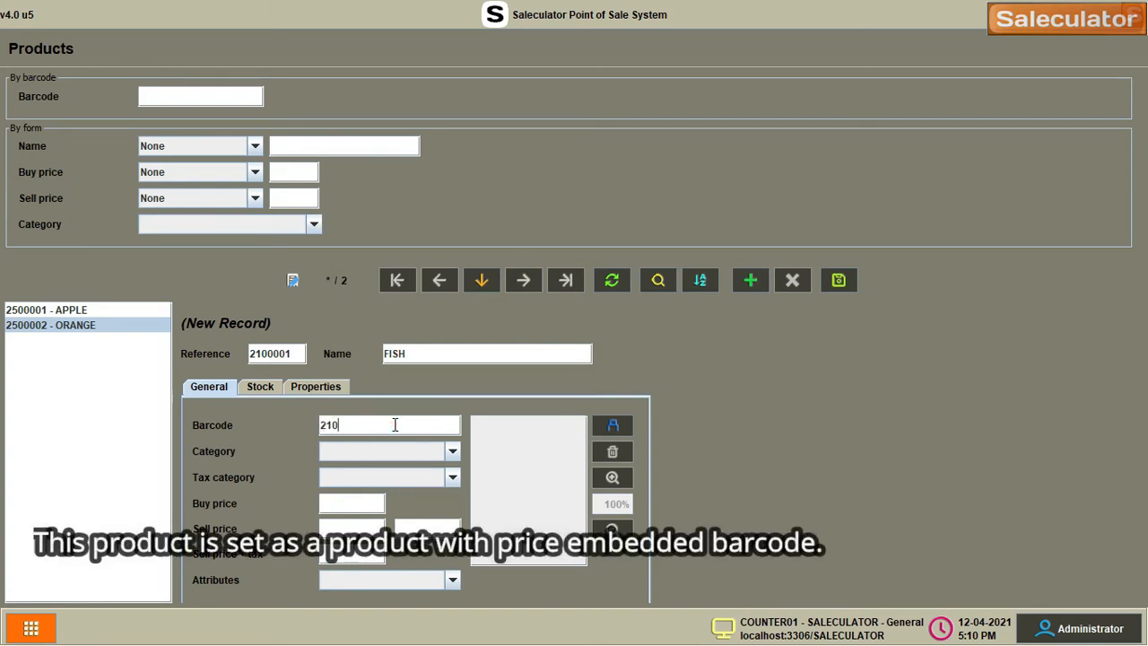
pyautogui.write('0001')
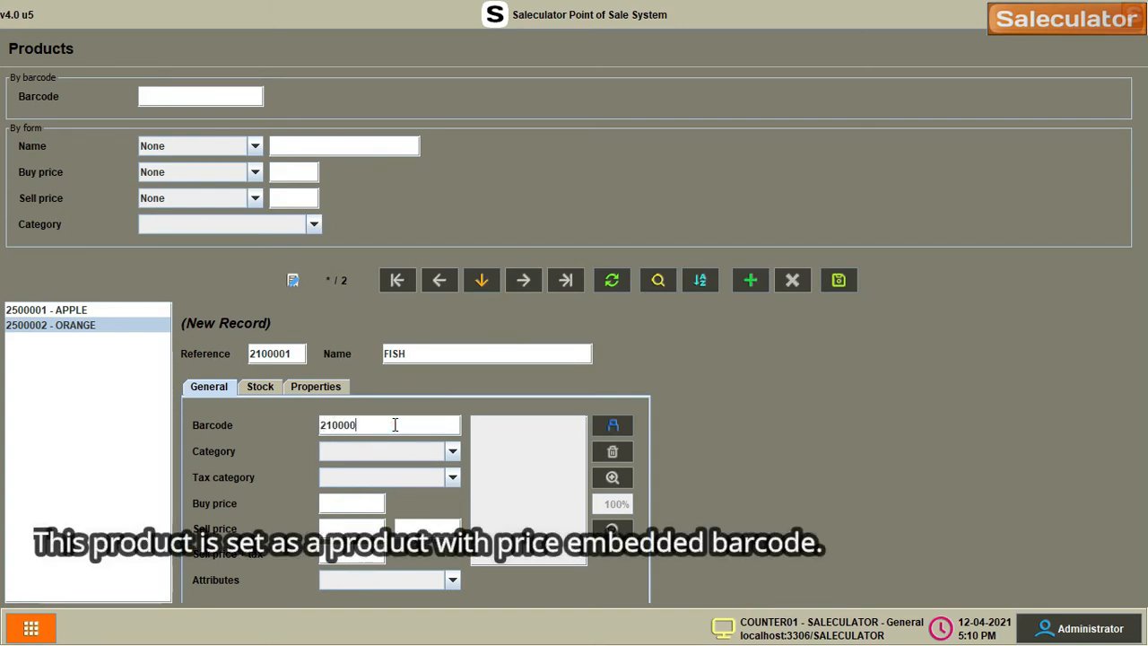
# Set FISH to Standard category, Tax 5%, buy price 12 and sell price 15
pyautogui.click(403, 451)
pyautogui.click(408, 470)
pyautogui.click(407, 476)
pyautogui.click(385, 498)
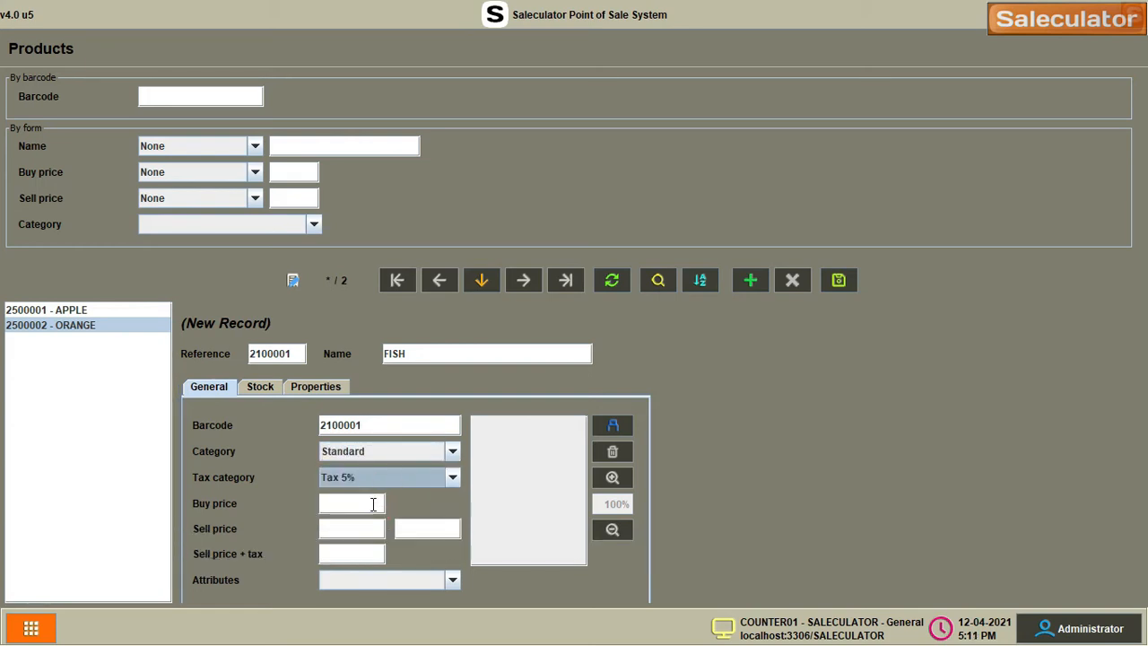
pyautogui.click(373, 505)
pyautogui.write('12')
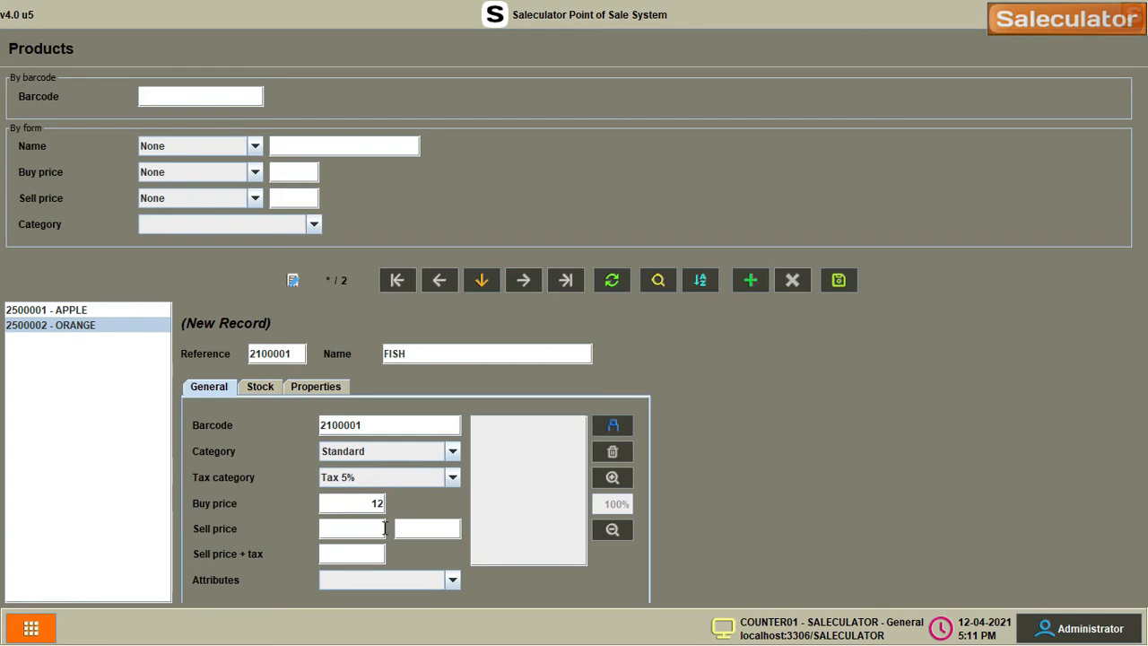
pyautogui.click(384, 528)
pyautogui.write('15')
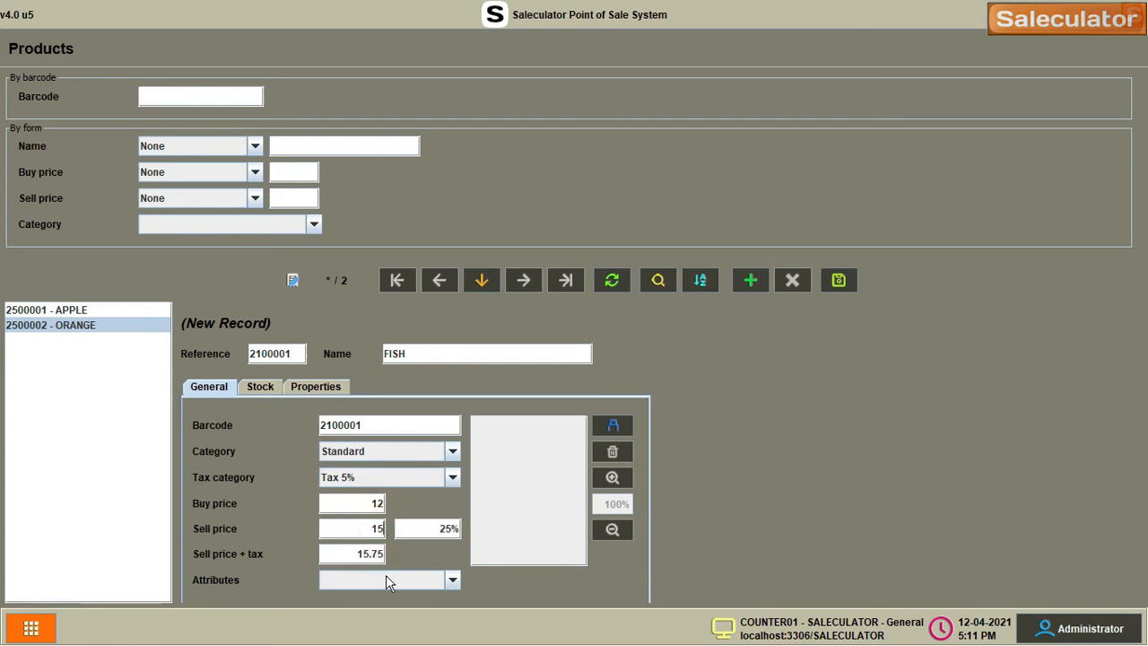
# Mark FISH as a scale product and save it, starting a new record
pyautogui.click(263, 386)
pyautogui.click(336, 525)
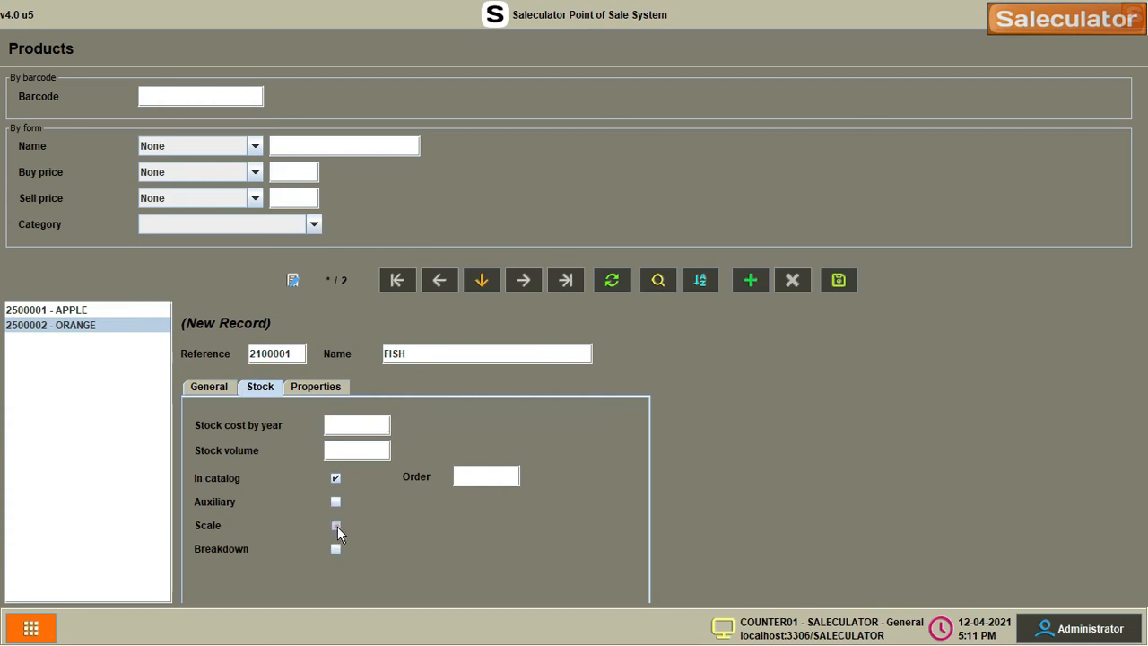
pyautogui.click(751, 280)
pyautogui.click(209, 386)
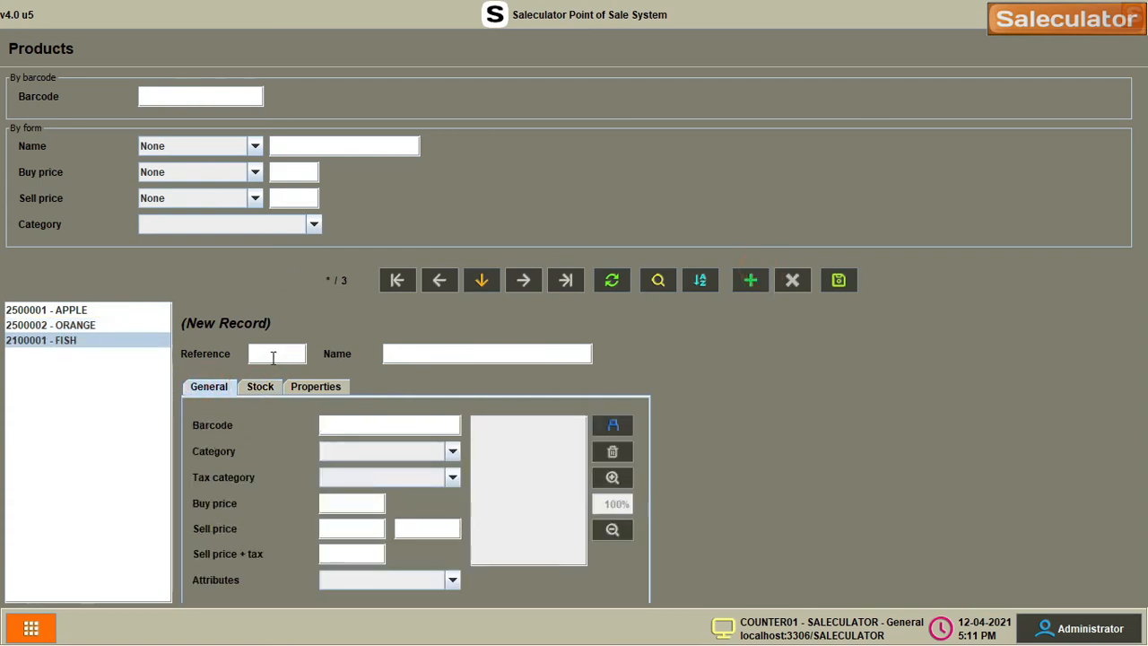
# Enter product EGGS with reference and barcode 2700001
pyautogui.click(275, 355)
pyautogui.write('270')
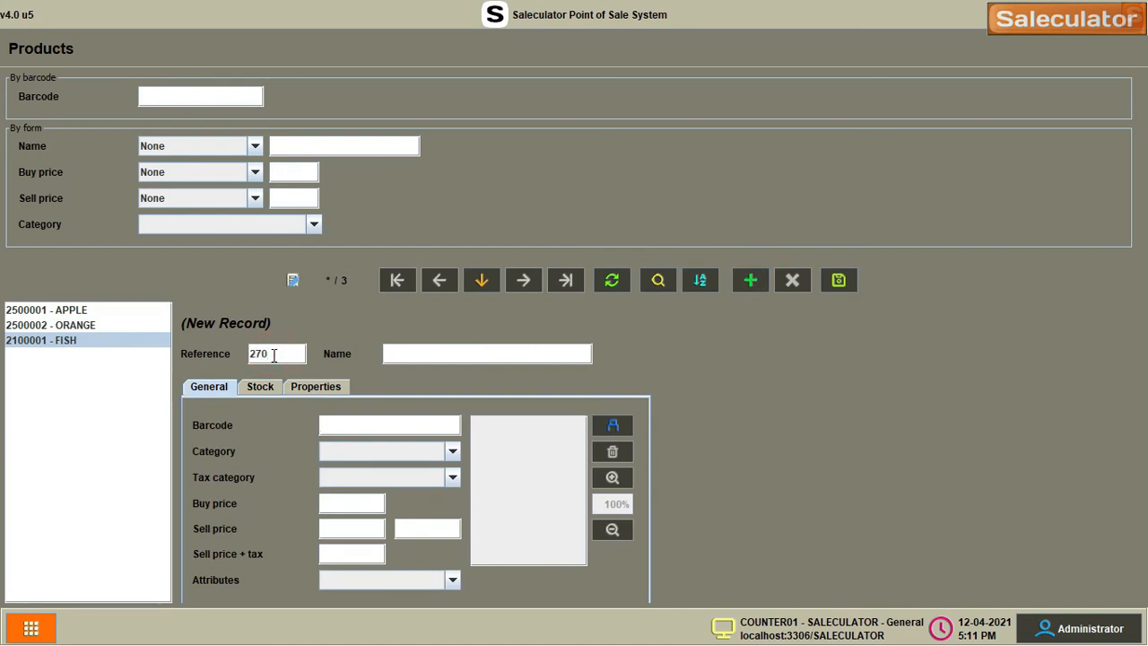
pyautogui.click(417, 360)
pyautogui.write('EG')
pyautogui.click(397, 421)
pyautogui.write('2700001')
# Set EGGS to Standard category, Tax 5%, buy price 2 and sell price 3
pyautogui.click(398, 451)
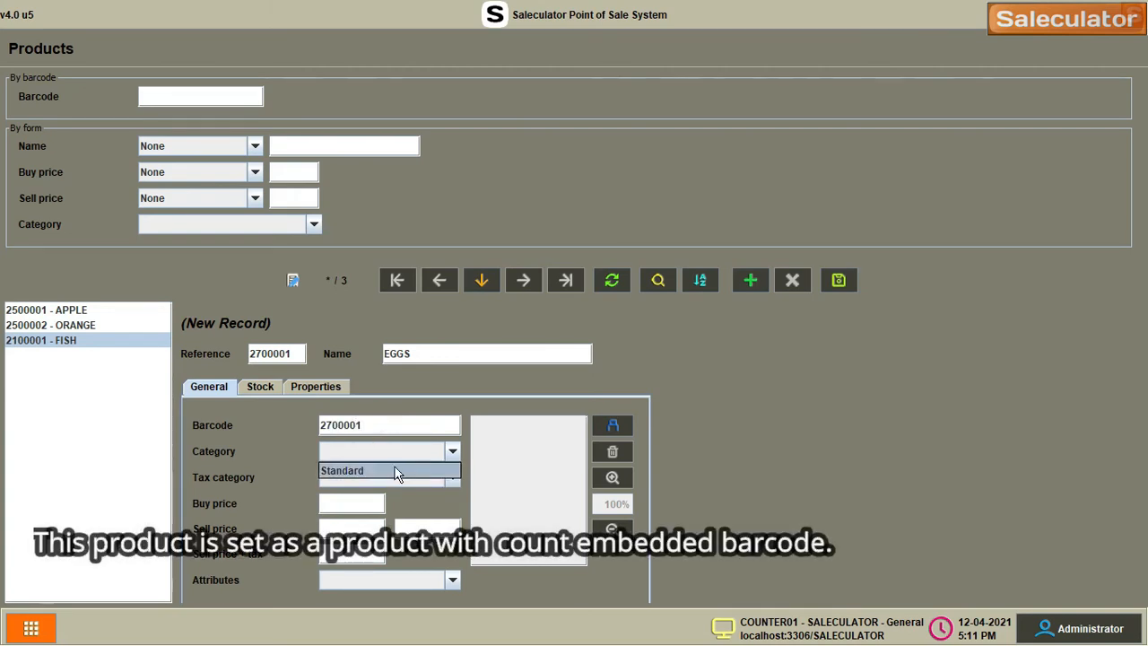
pyautogui.click(397, 471)
pyautogui.click(393, 477)
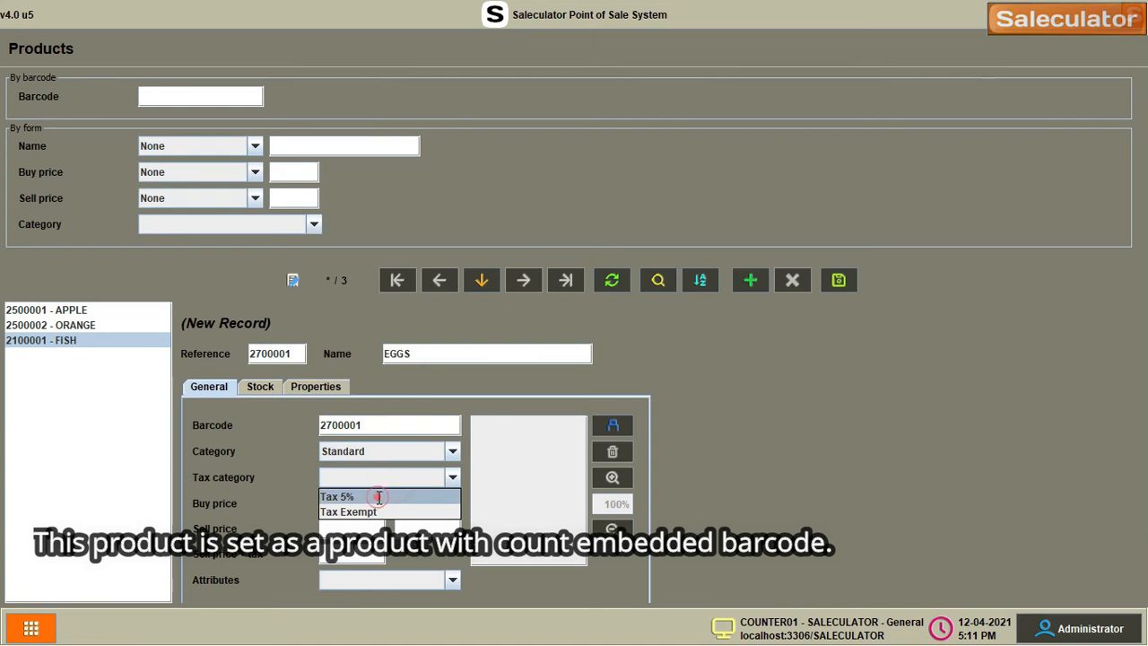
pyautogui.click(378, 497)
pyautogui.click(368, 505)
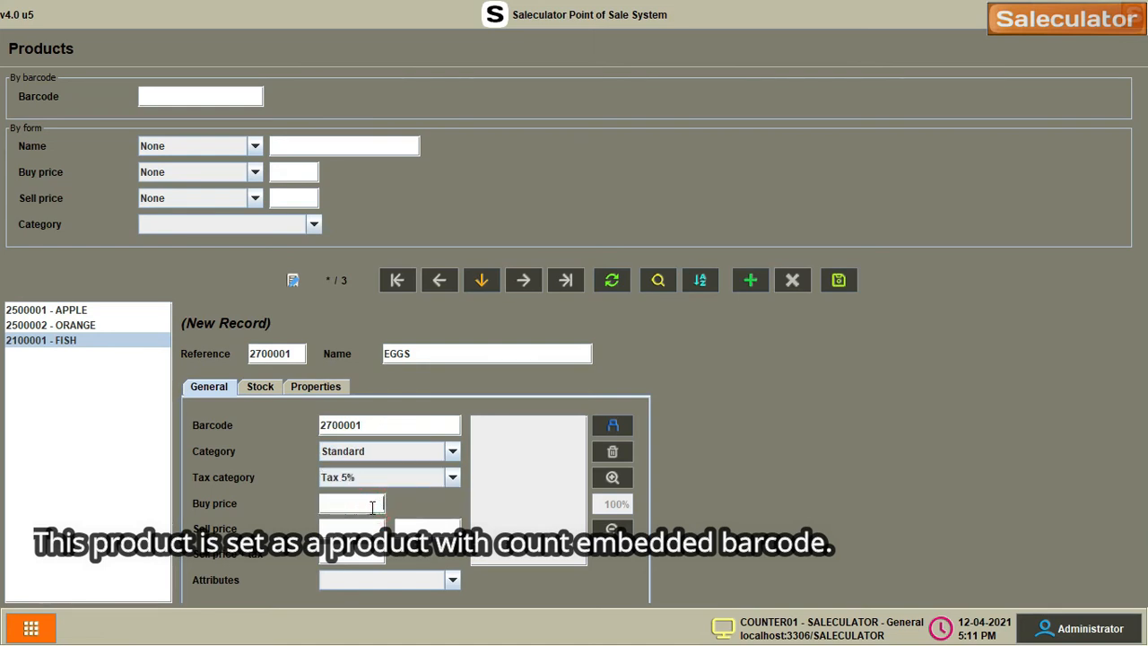
pyautogui.write('2')
pyautogui.click(377, 523)
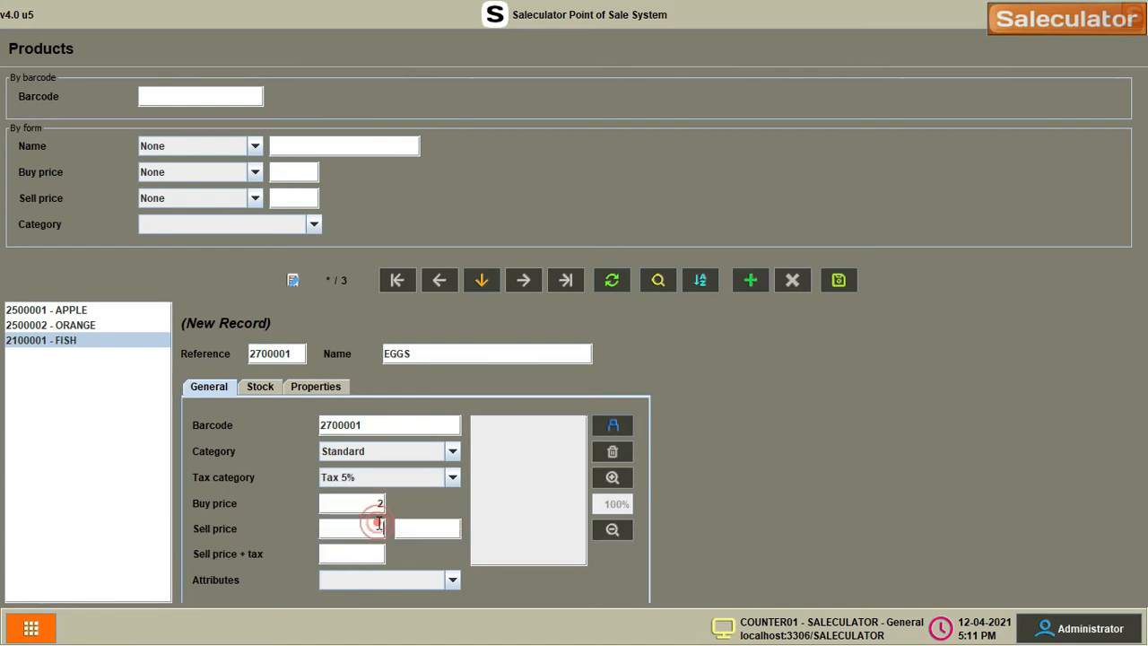
pyautogui.write('3')
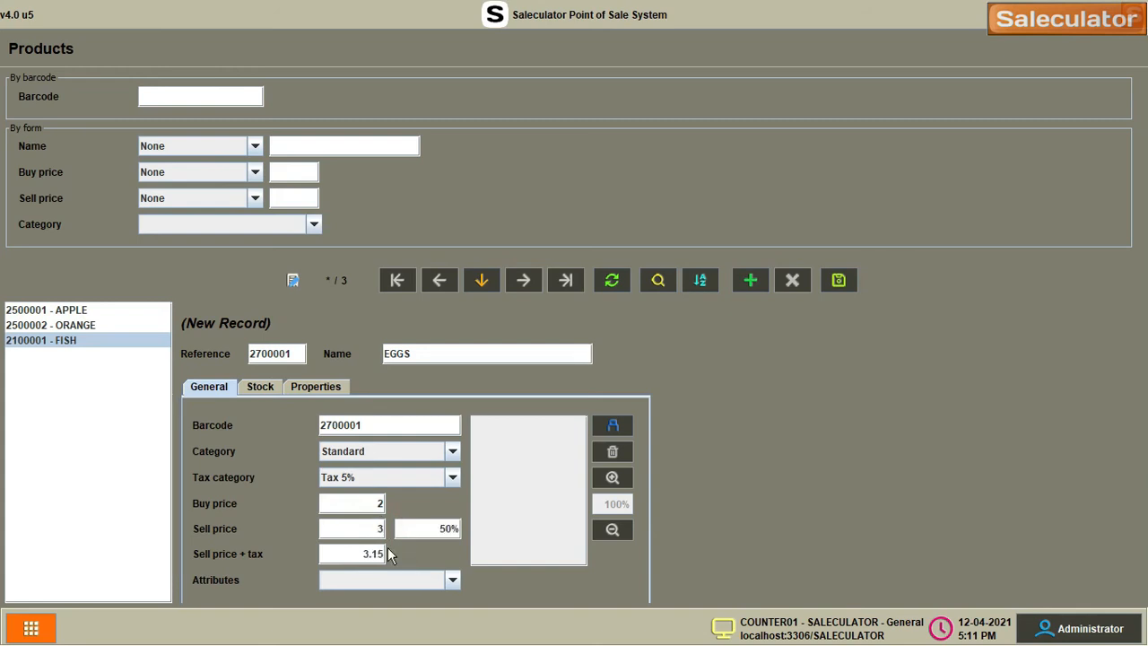
# Mark EGGS as a scale product and save it
pyautogui.click(260, 387)
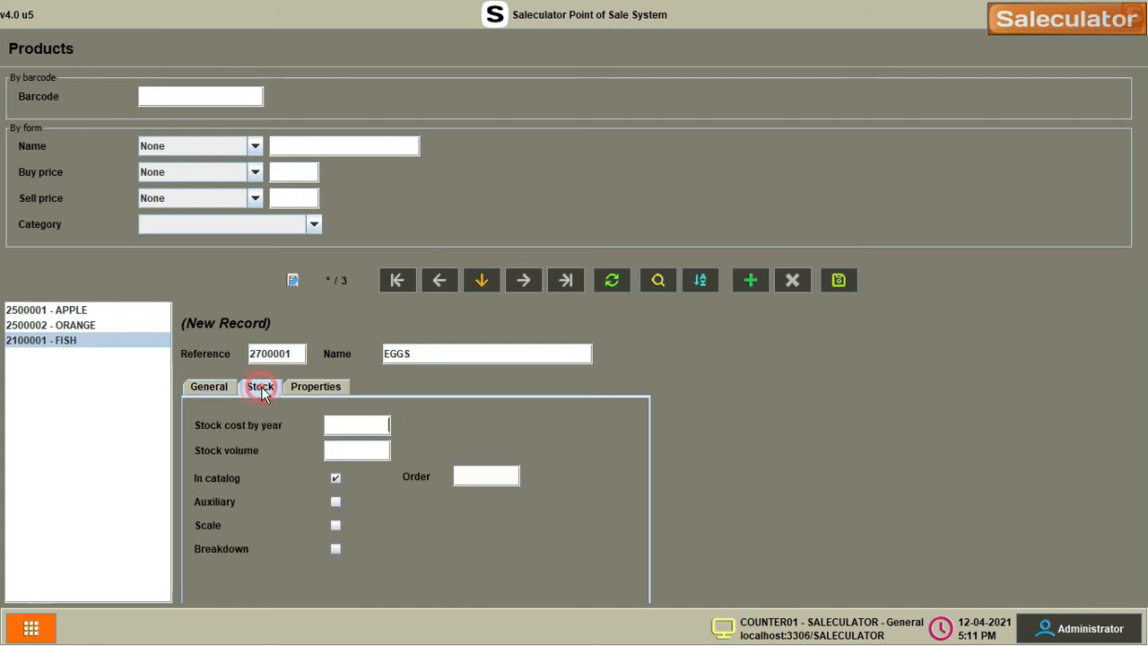
pyautogui.click(335, 525)
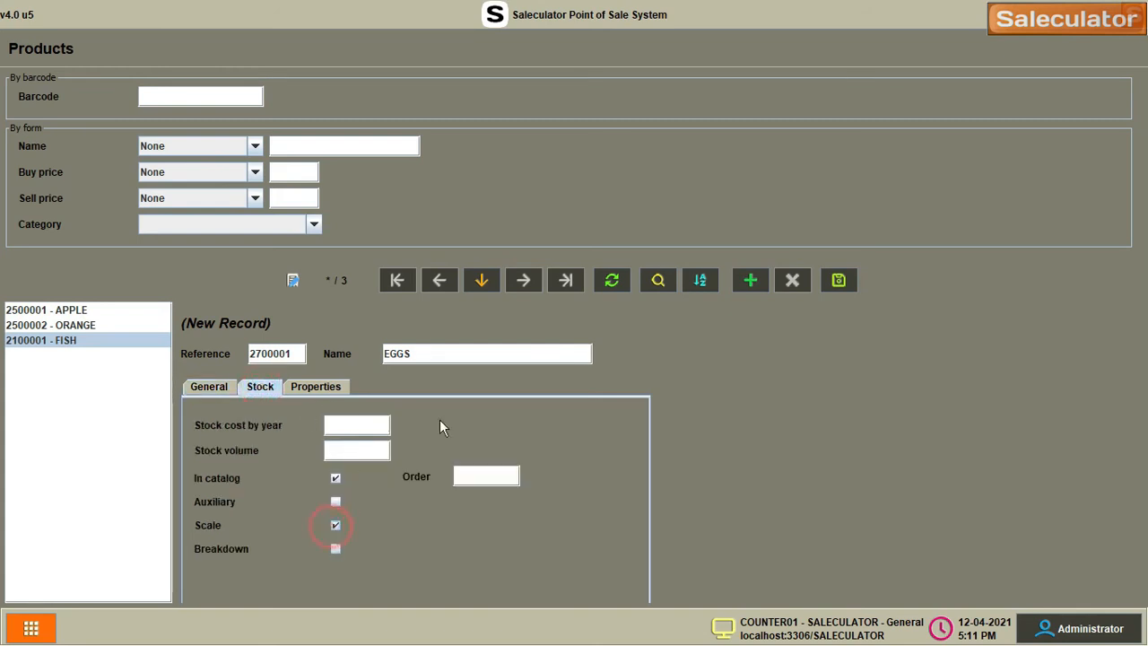
pyautogui.click(839, 280)
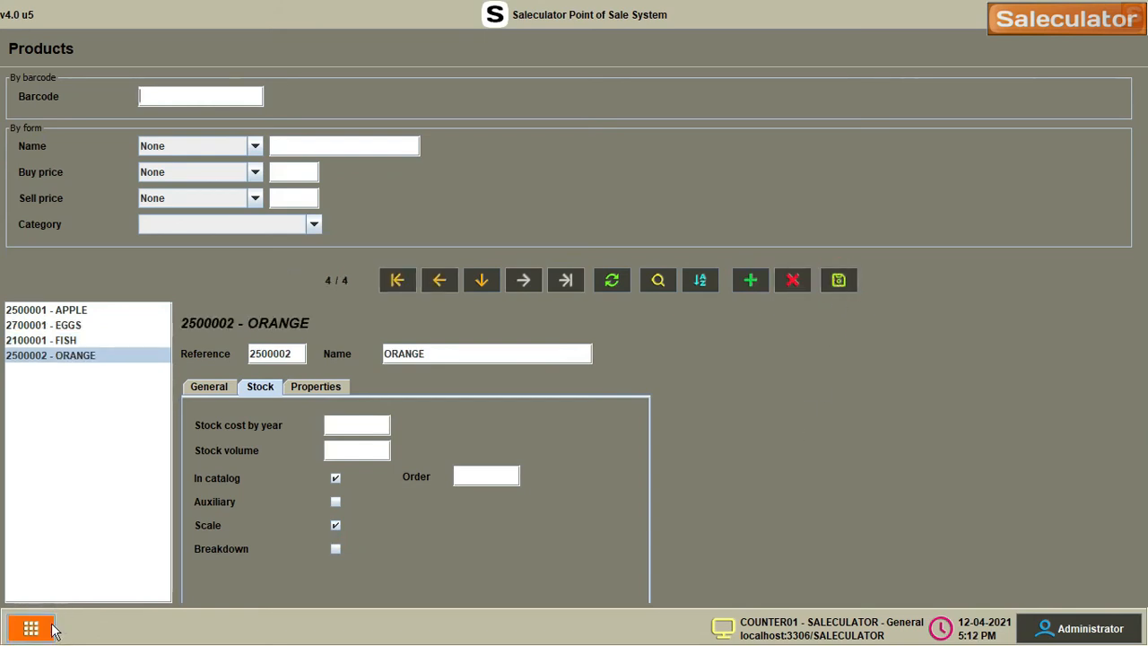
# Open Sync Scale from the Maintenance page
pyautogui.click(50, 630)
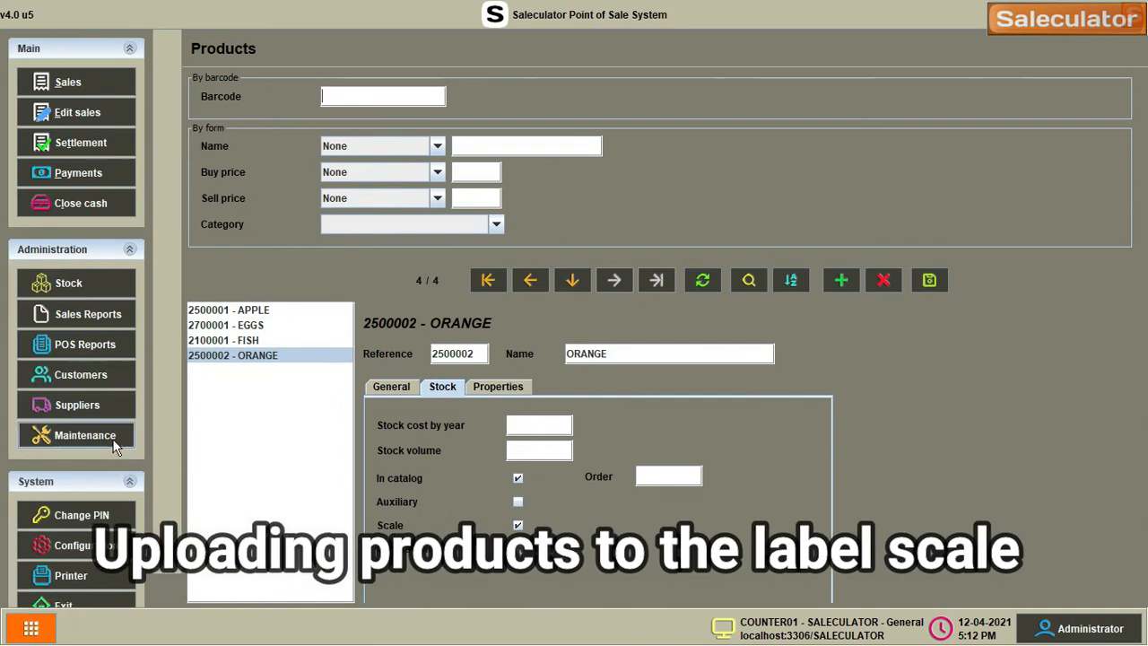
pyautogui.click(115, 440)
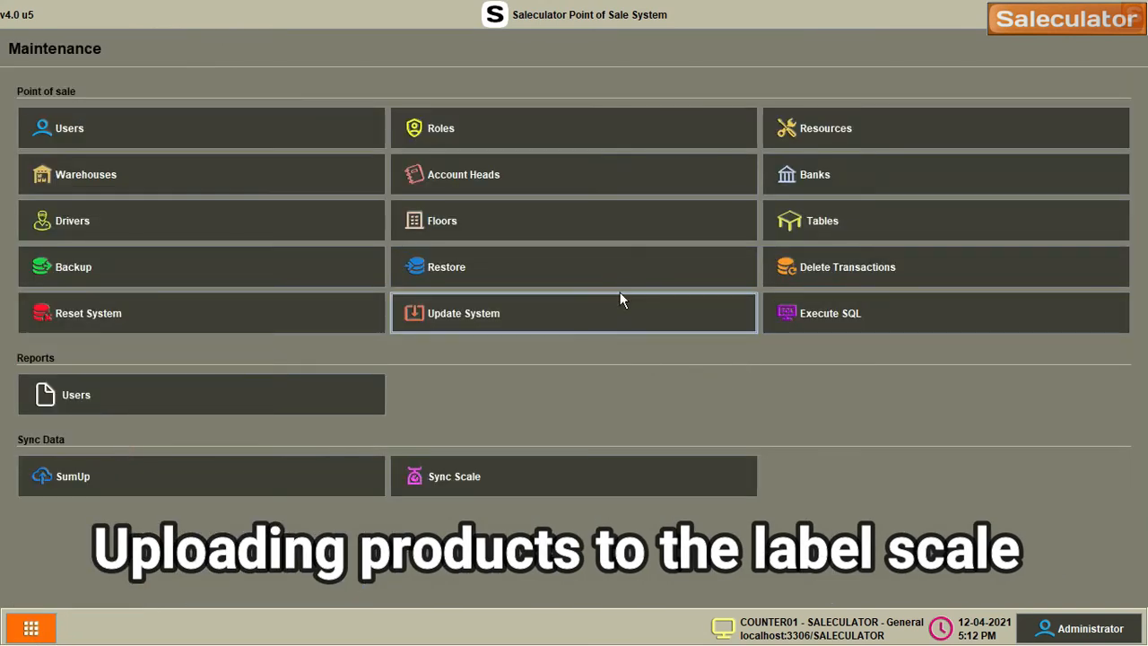
pyautogui.click(576, 466)
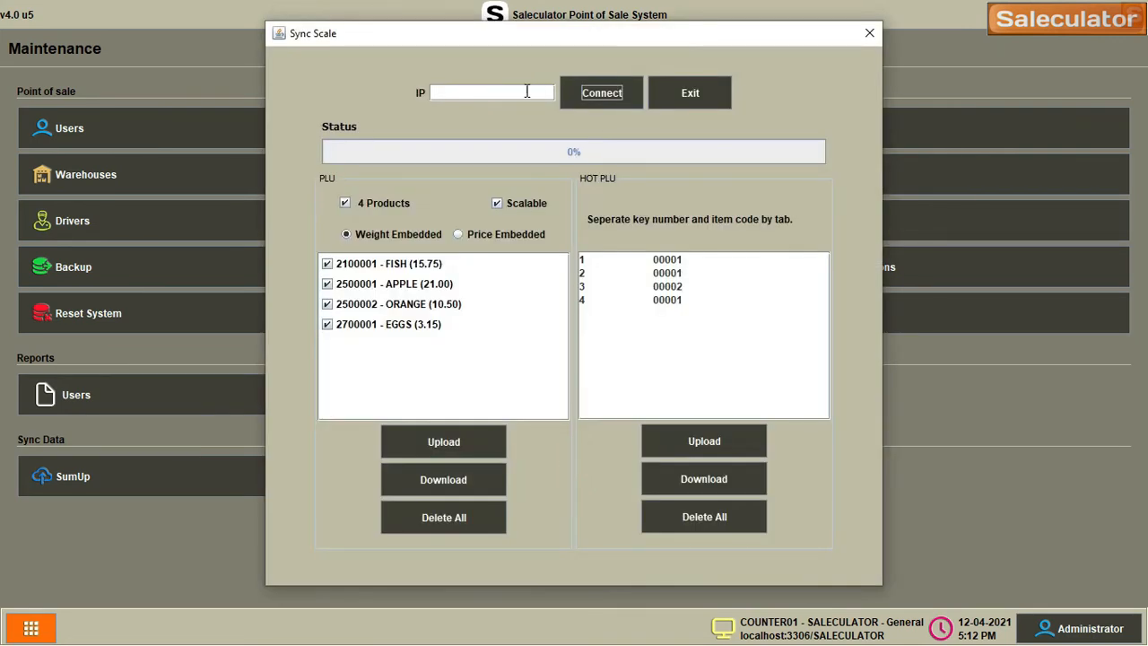
# Connect to the label scale at IP 192.168.1.51
pyautogui.click(527, 92)
pyautogui.write('192.168.1.51')
pyautogui.click(598, 97)
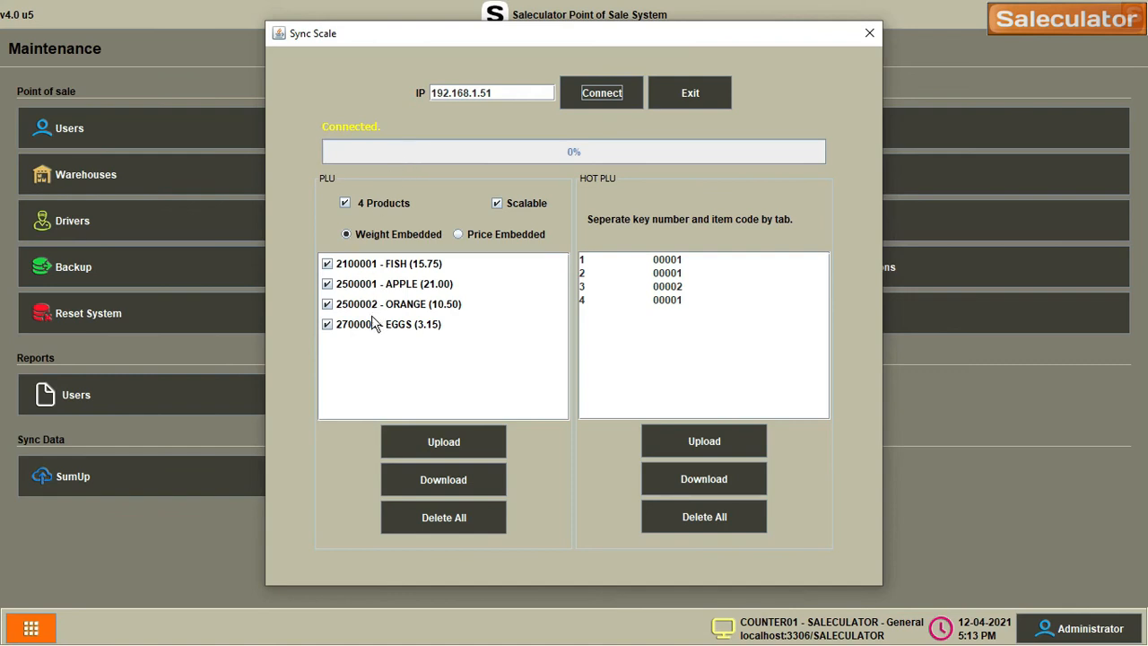
# Untick FISH and EGGS, then upload the remaining APPLE and ORANGE PLUs to the label scale
pyautogui.click(326, 264)
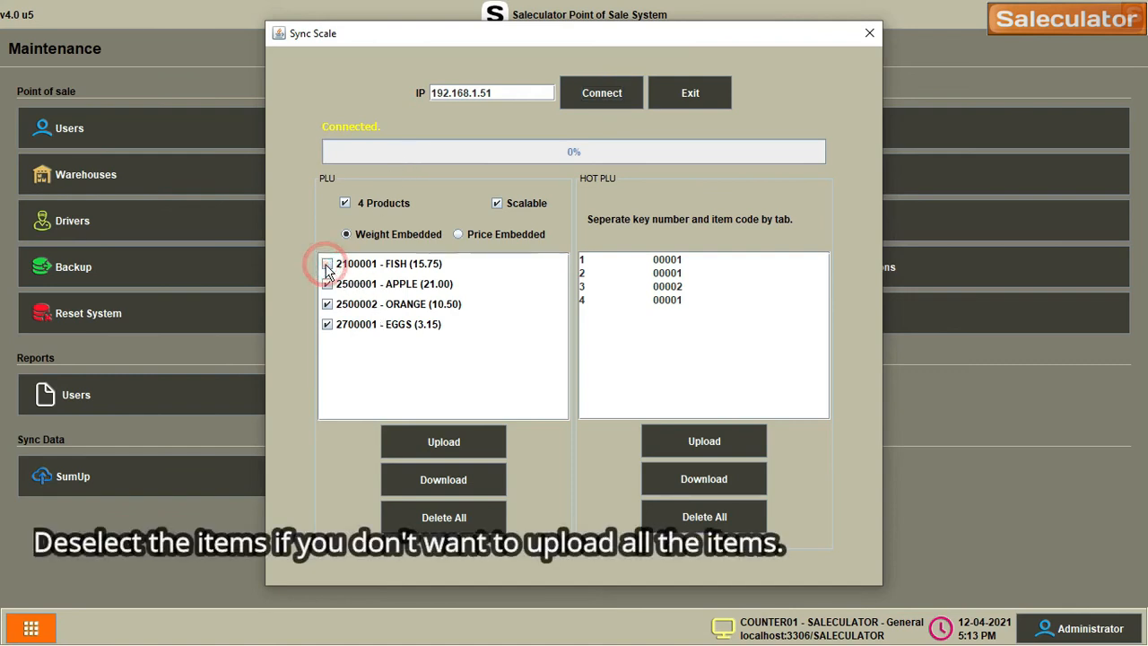
pyautogui.click(328, 326)
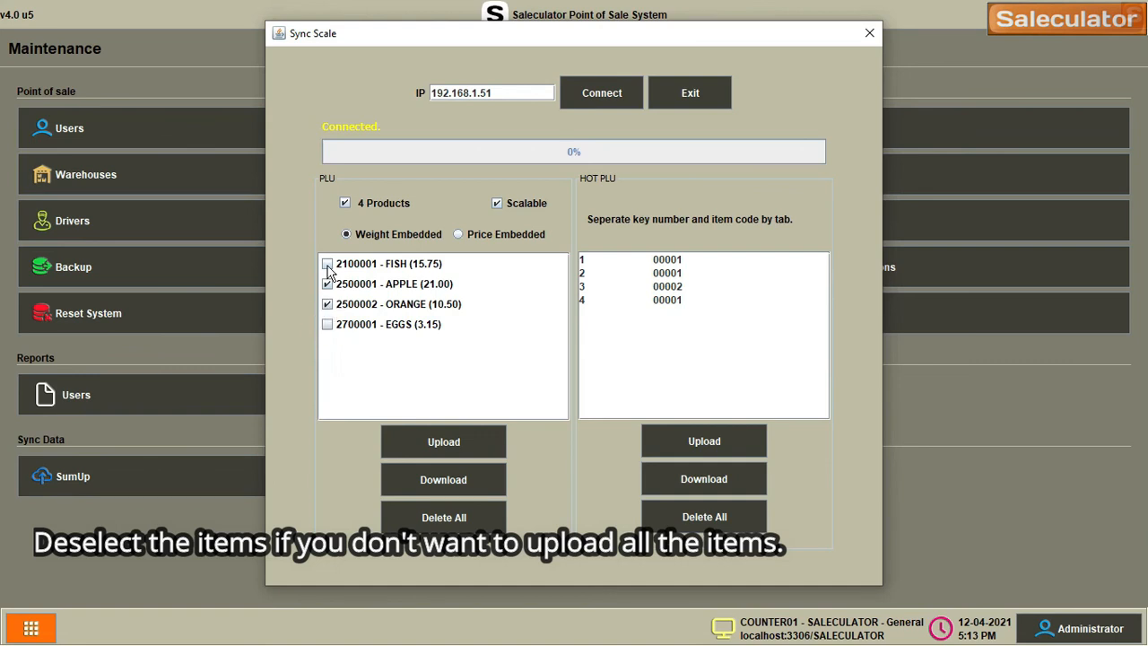
pyautogui.click(450, 441)
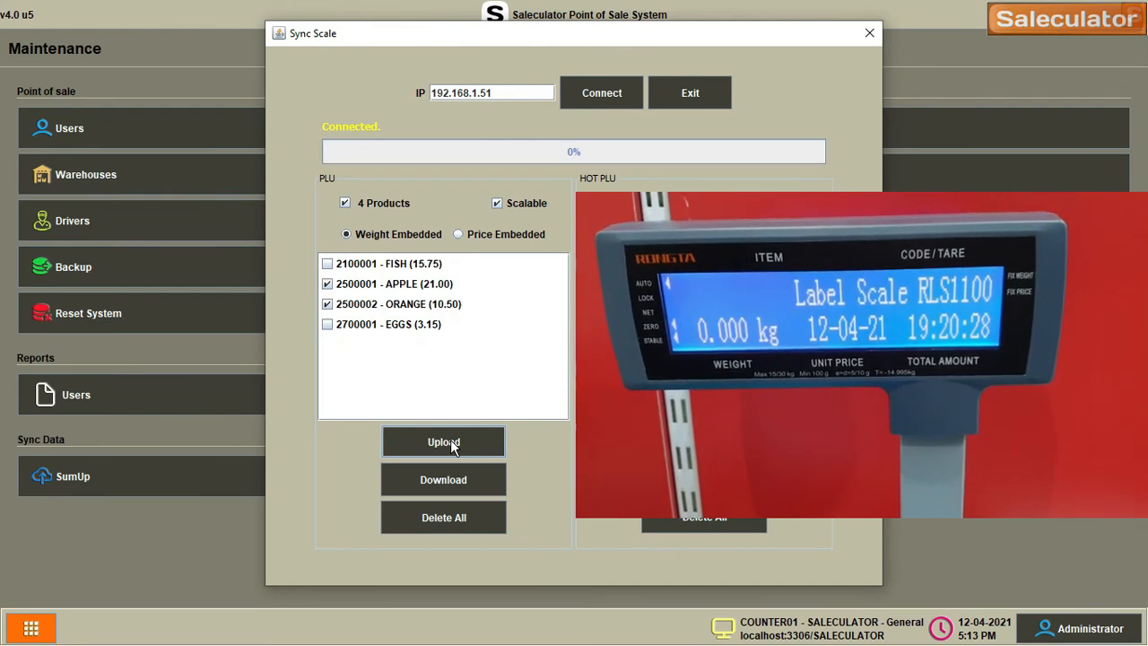
pyautogui.click(450, 441)
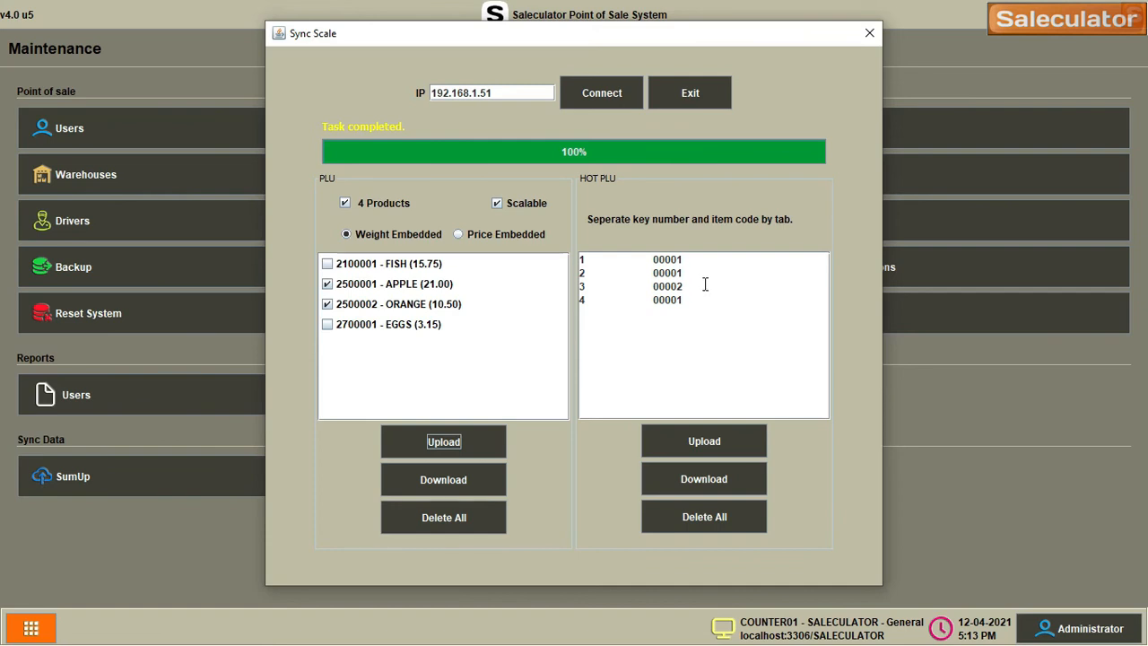
pyautogui.moveTo(705, 287); pyautogui.dragTo(724, 313)
# Delete the extra HOT PLU lines, keeping 1 00001 and 2 00002, and upload the hot keys
pyautogui.press('BackSpace')
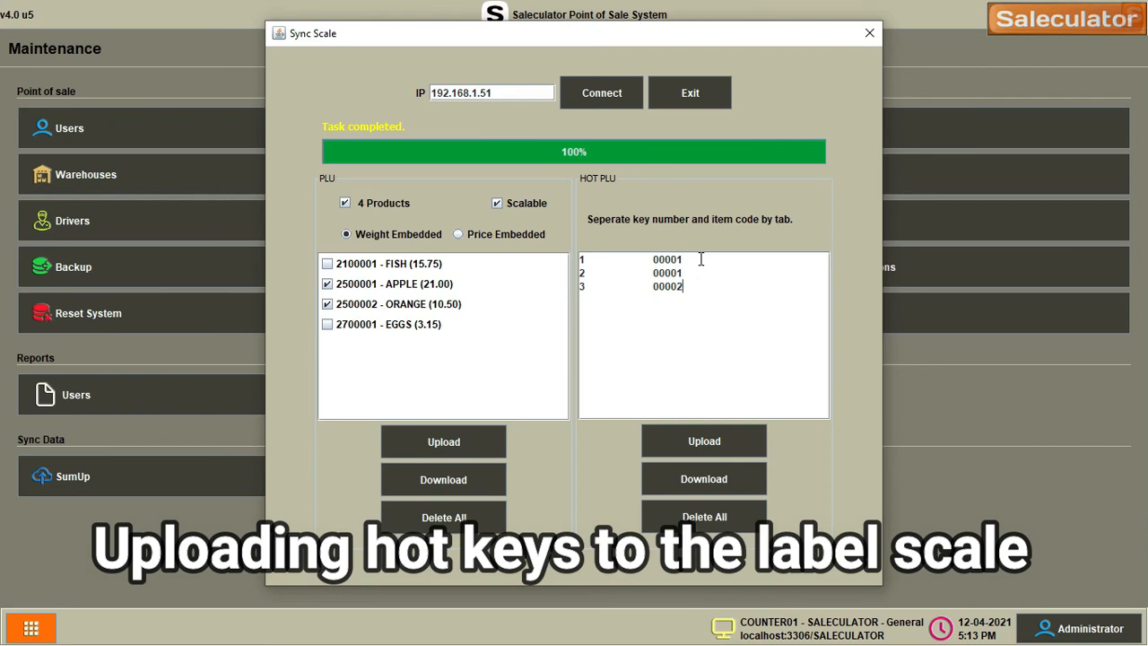
pyautogui.hotkey('shift', 'Home')
pyautogui.press('BackSpace')
pyautogui.press('Delete')
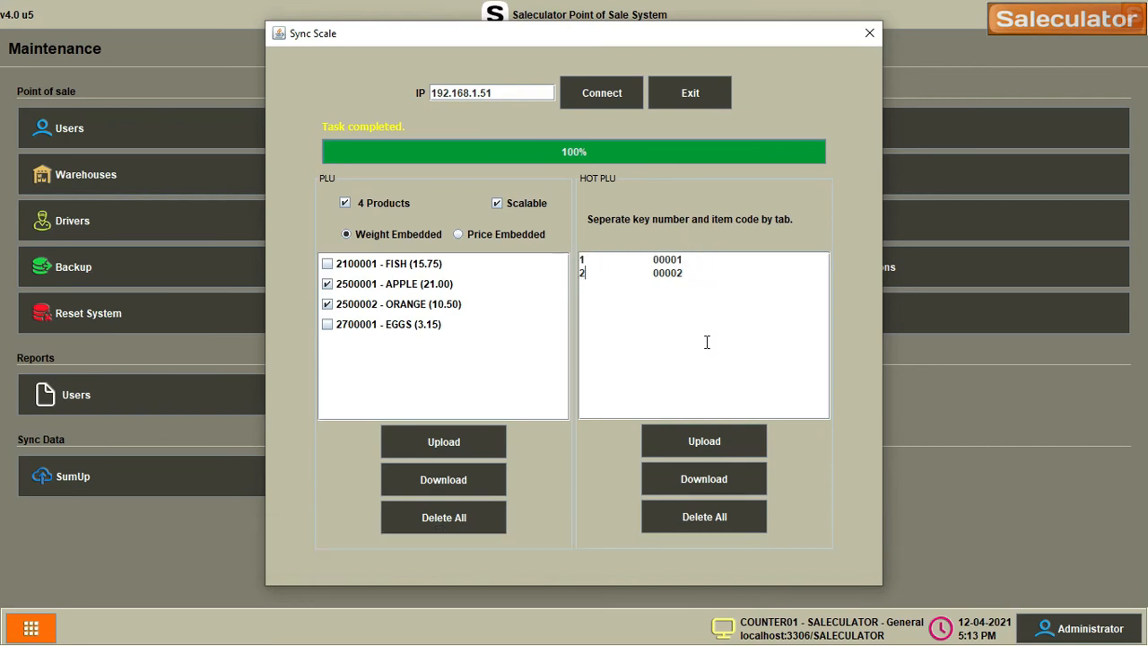
pyautogui.click(715, 447)
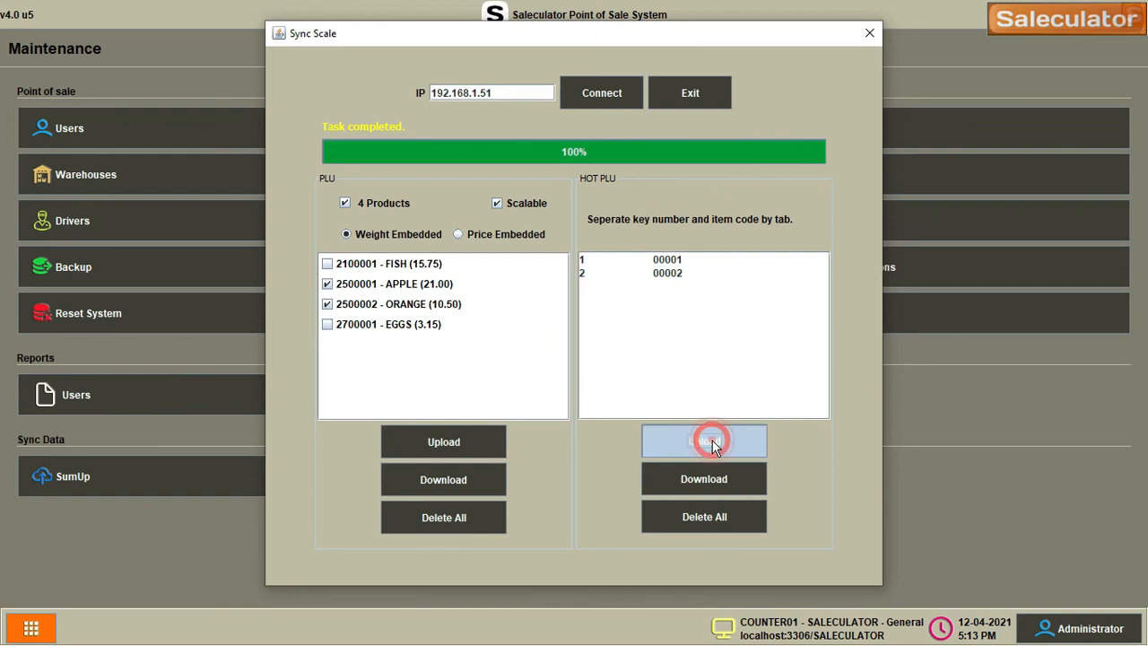